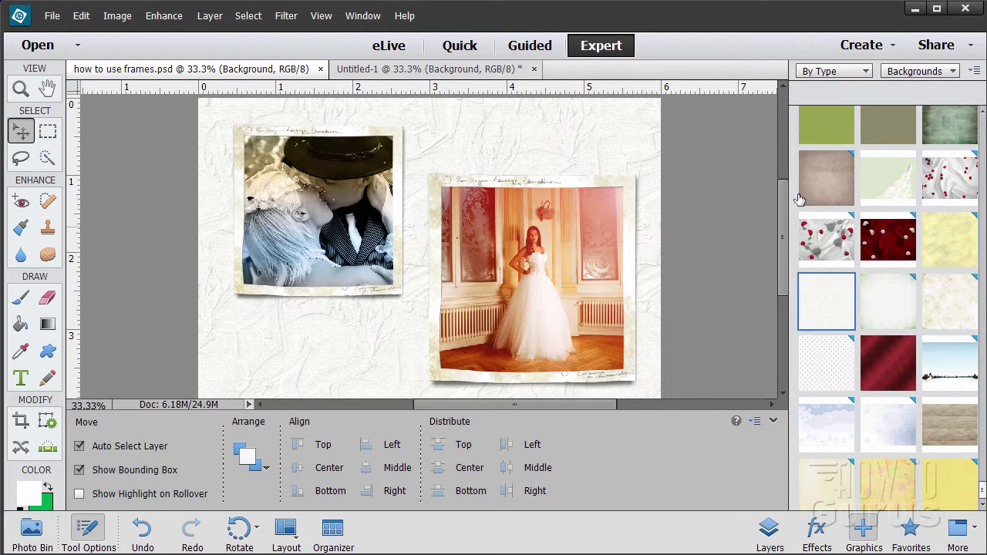
Step: Switch to the Untitled-1 document holding the White Embossed Flower background, leaving the graphics category unchanged
{"action": "left_click", "coordinate": [910, 72]}
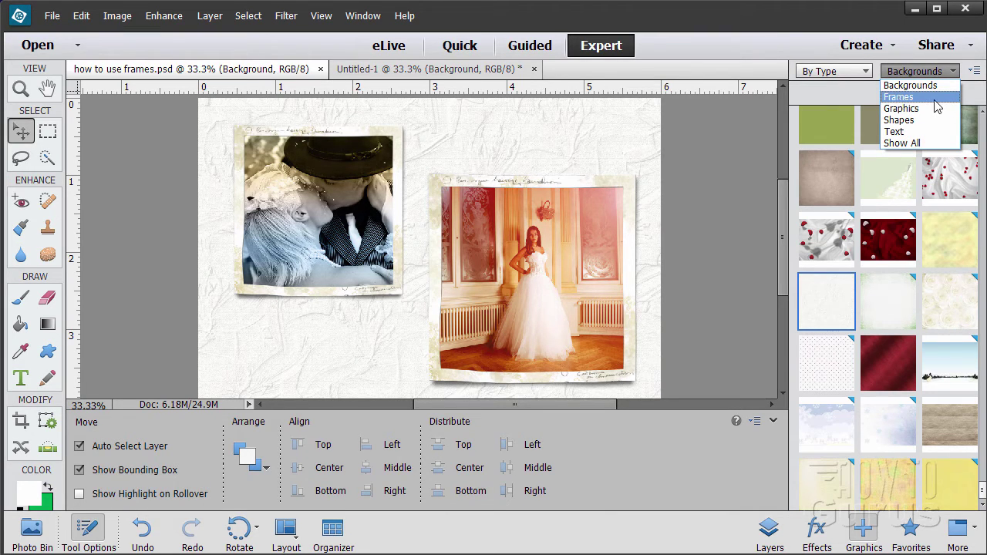
{"action": "left_click", "coordinate": [728, 139]}
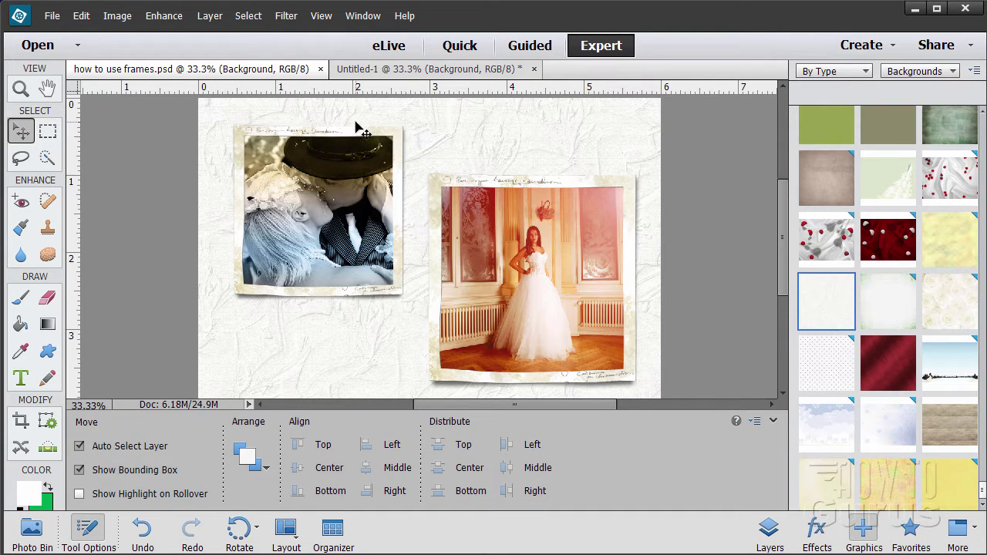
{"action": "left_click", "coordinate": [418, 70]}
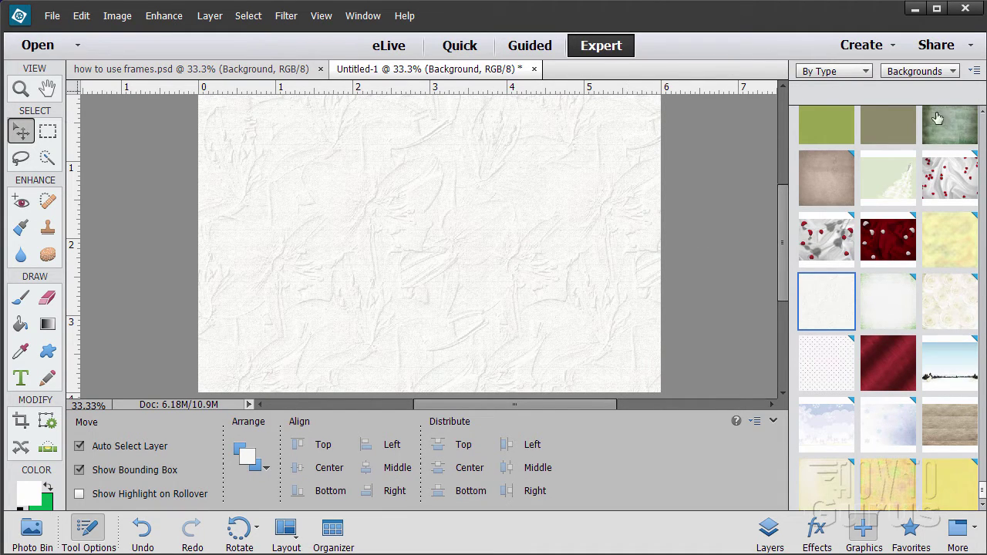
Step: Show the Frames category in the Graphics panel and scroll the thumbnails to Aged Frame
{"action": "left_click", "coordinate": [924, 74]}
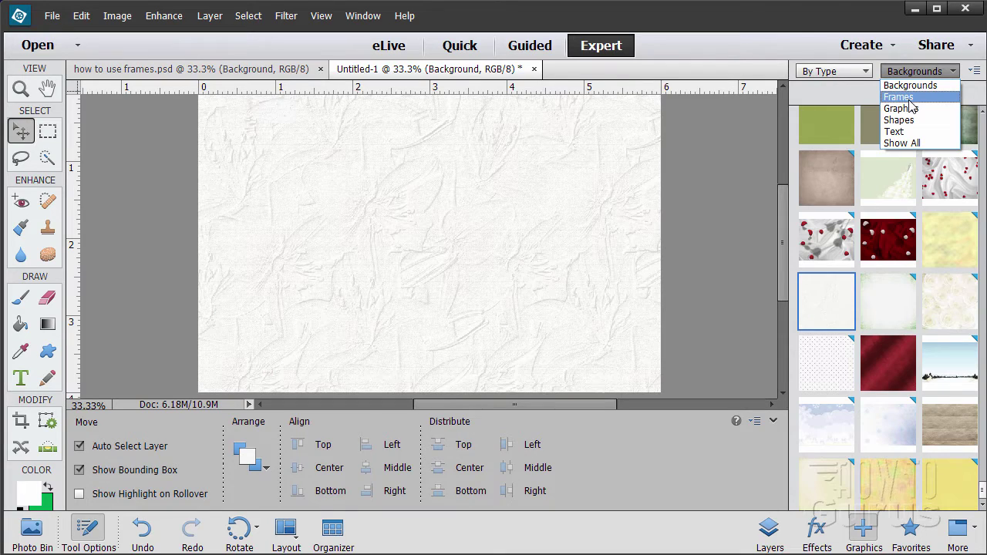
{"action": "left_click", "coordinate": [912, 98]}
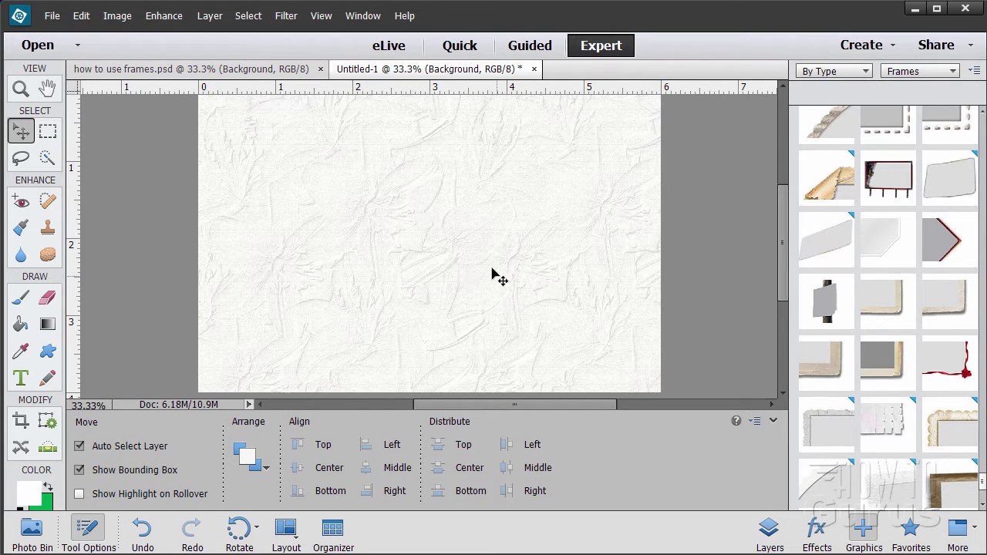
{"action": "scroll", "coordinate": [915, 290], "scroll_direction": "up", "scroll_amount": 1}
{"action": "scroll", "coordinate": [915, 290], "scroll_direction": "up", "scroll_amount": 10}
{"action": "scroll", "coordinate": [914, 290], "scroll_direction": "up", "scroll_amount": 10}
{"action": "scroll", "coordinate": [914, 290], "scroll_direction": "up", "scroll_amount": 10}
{"action": "scroll", "coordinate": [915, 290], "scroll_direction": "up", "scroll_amount": 3}
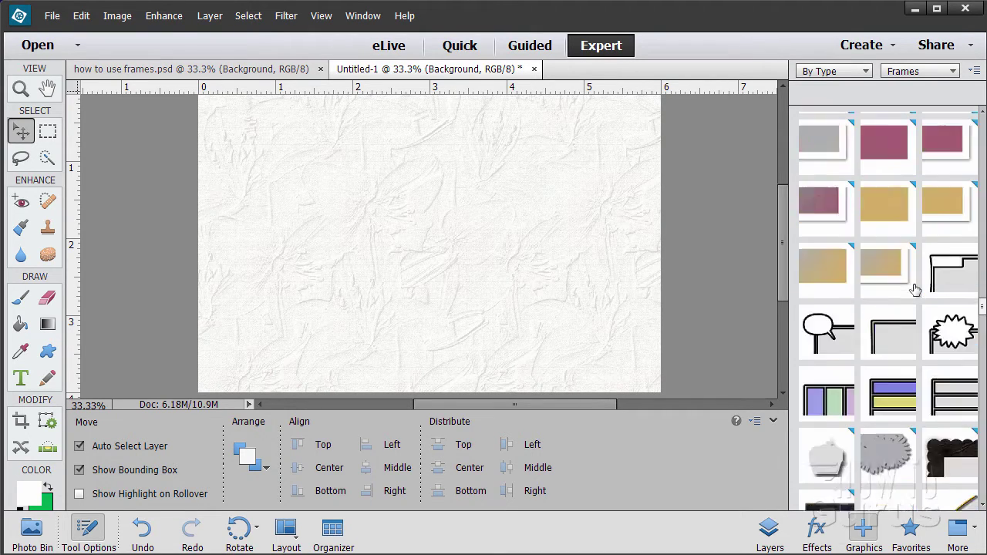
{"action": "scroll", "coordinate": [914, 290], "scroll_direction": "up", "scroll_amount": 2}
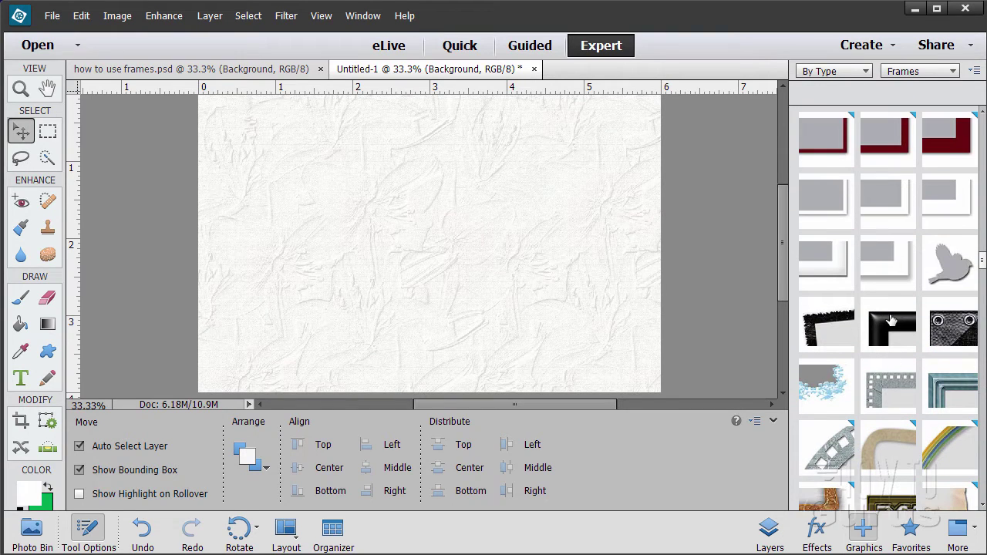
{"action": "scroll", "coordinate": [948, 379], "scroll_direction": "down", "scroll_amount": 1}
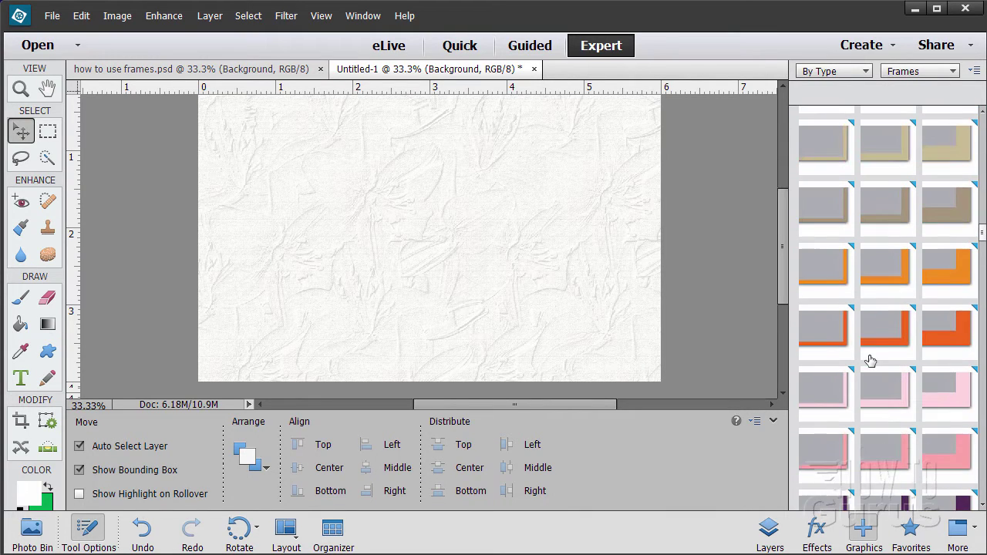
{"action": "scroll", "coordinate": [870, 361], "scroll_direction": "up", "scroll_amount": 5}
{"action": "scroll", "coordinate": [870, 361], "scroll_direction": "up", "scroll_amount": 10}
{"action": "scroll", "coordinate": [870, 361], "scroll_direction": "up", "scroll_amount": 10}
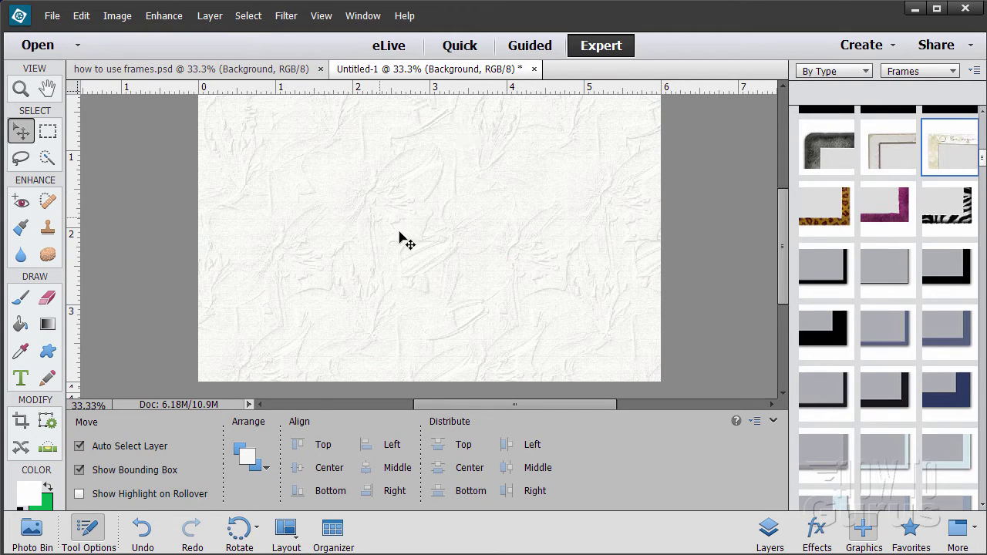
Step: Add the Aged Frame to the page centre, undoing the first dragged-in copy
{"action": "left_click_drag", "start_coordinate": [938, 155], "coordinate": [447, 209]}
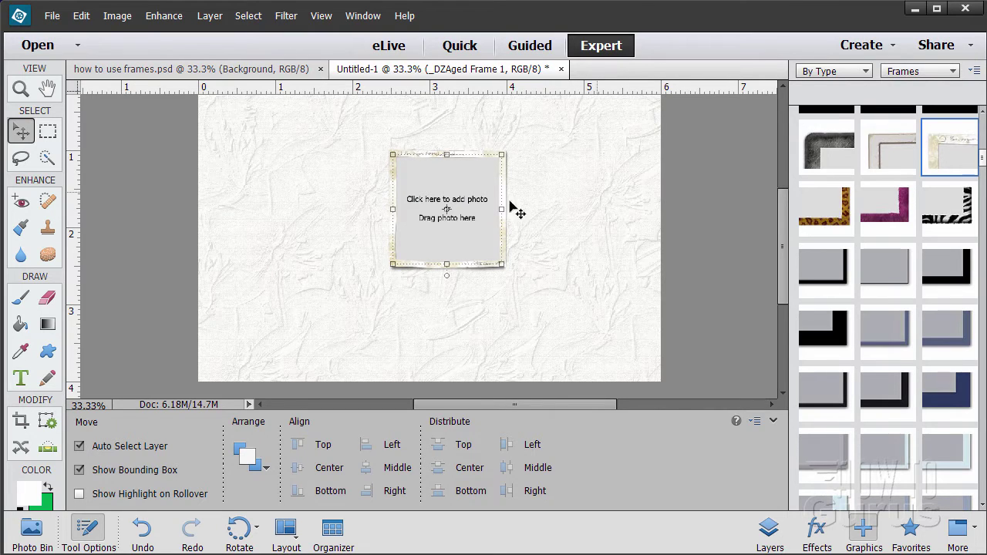
{"action": "left_click", "coordinate": [81, 15]}
{"action": "left_click", "coordinate": [127, 30]}
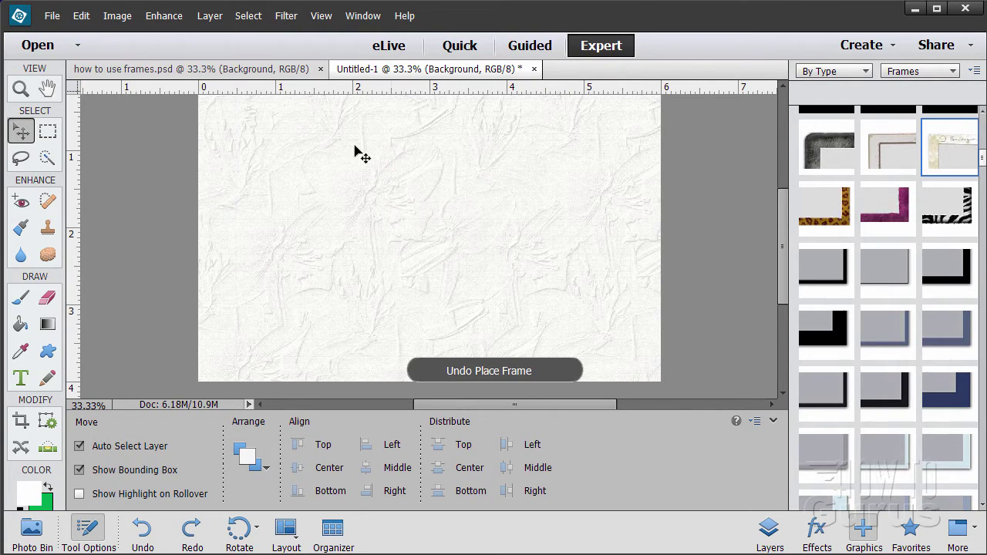
{"action": "double_click", "coordinate": [941, 150]}
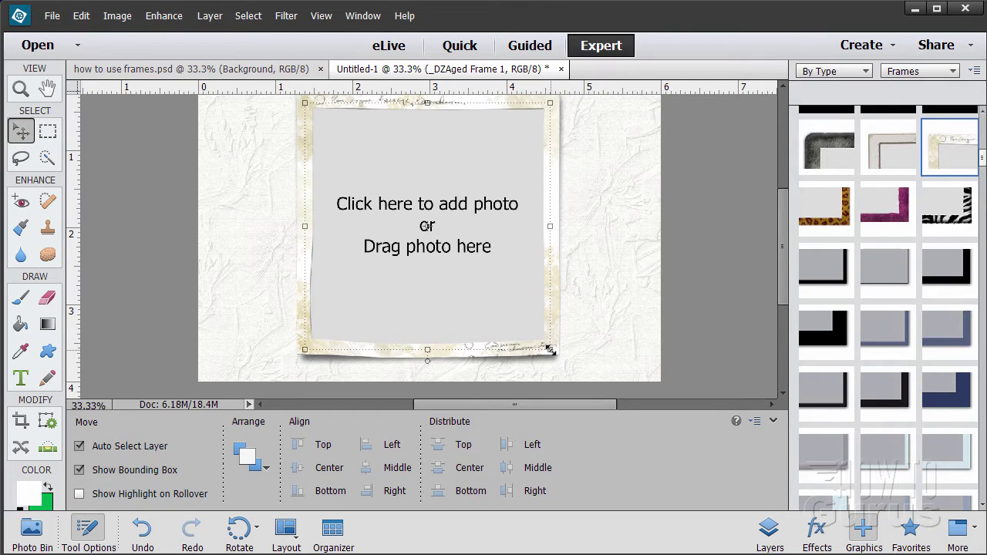
Step: Shrink the frame to about 76.5% and move it to the page's upper-left, then commit
{"action": "left_click_drag", "start_coordinate": [549, 349], "coordinate": [503, 303]}
{"action": "left_click_drag", "start_coordinate": [447, 279], "coordinate": [339, 255]}
{"action": "mouse_move", "coordinate": [777, 273]}
{"action": "left_mouse_down"}
{"action": "mouse_move", "coordinate": [775, 255]}
{"action": "mouse_move", "coordinate": [773, 270]}
{"action": "left_mouse_up"}
{"action": "left_click_drag", "start_coordinate": [386, 273], "coordinate": [365, 242]}
{"action": "left_click_drag", "start_coordinate": [776, 270], "coordinate": [783, 264]}
{"action": "left_click_drag", "start_coordinate": [357, 273], "coordinate": [357, 271]}
{"action": "left_click", "coordinate": [337, 300]}
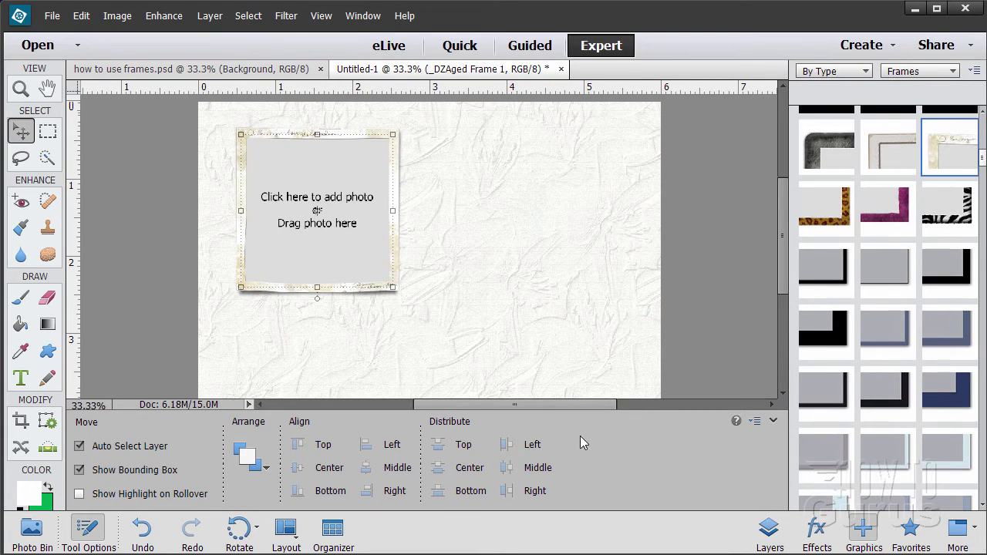
Step: Place split-toning.jpg from the Photo Bin into the aged frame's empty photo slot
{"action": "left_click", "coordinate": [31, 528]}
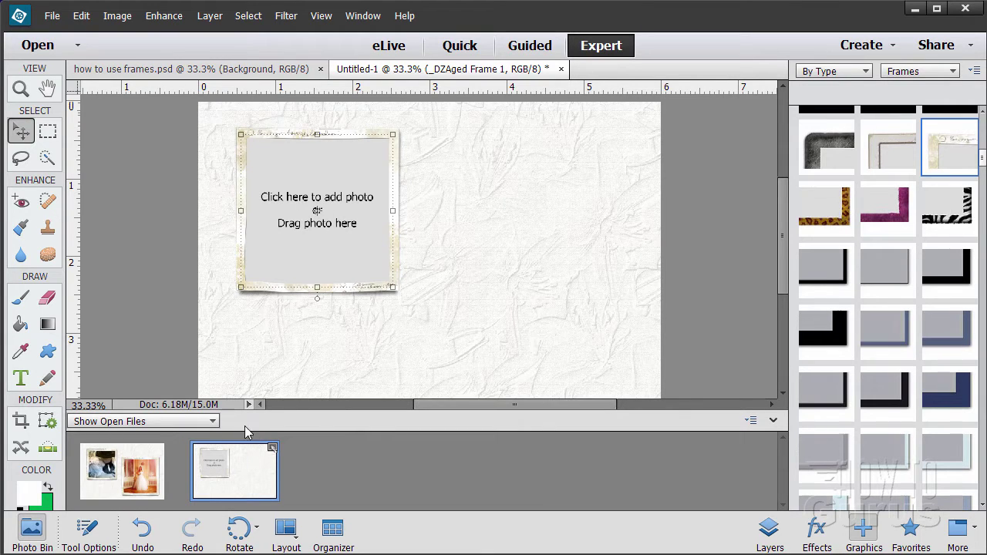
{"action": "left_click", "coordinate": [316, 212]}
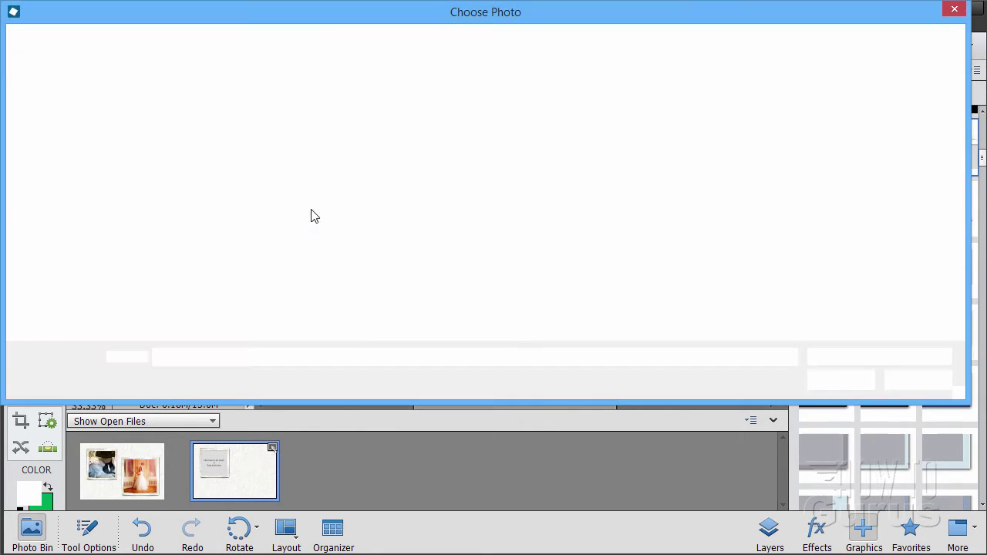
{"action": "scroll", "coordinate": [567, 241], "scroll_direction": "down", "scroll_amount": 1}
{"action": "left_click", "coordinate": [510, 233]}
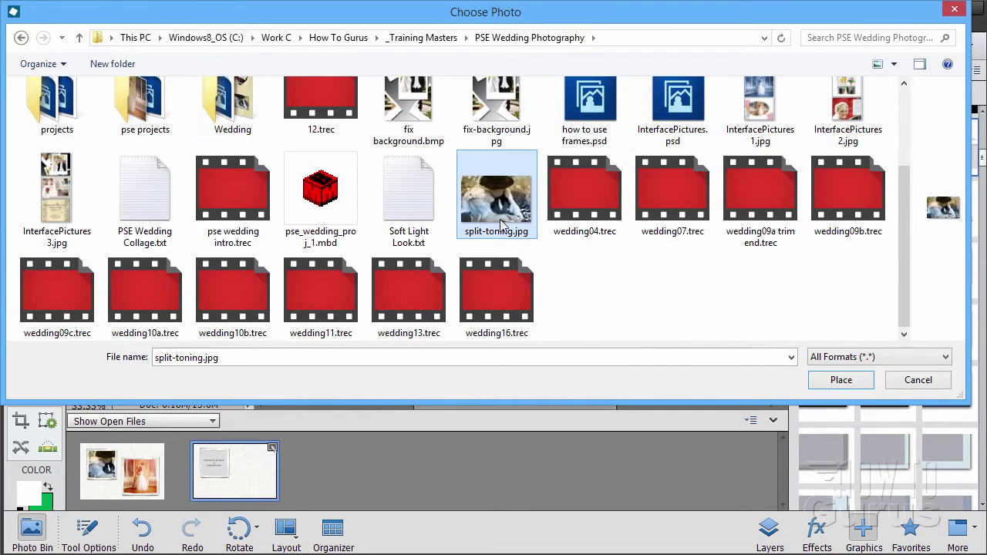
{"action": "left_click", "coordinate": [827, 376]}
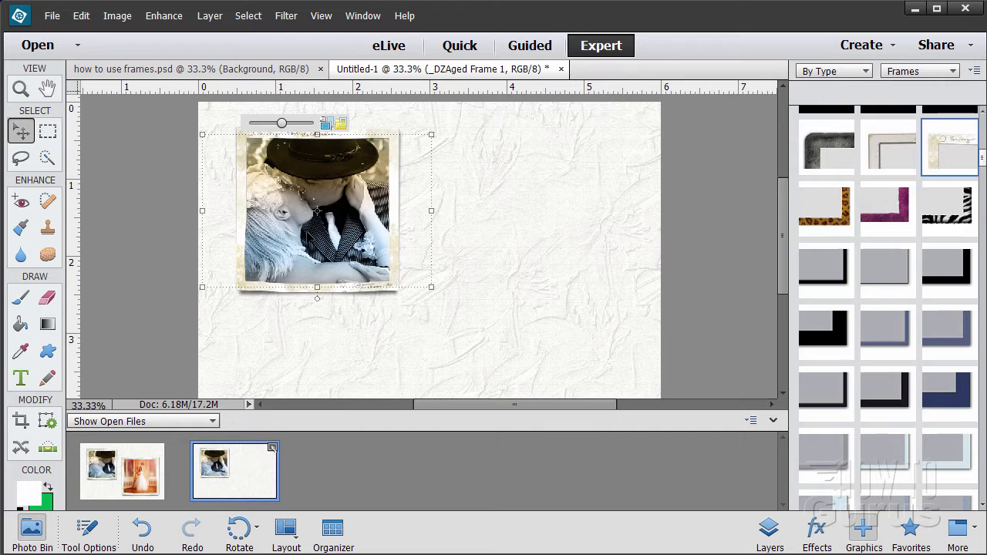
Step: Scale the couple photo to 100.70% inside the frame, reposition it, and commit
{"action": "mouse_move", "coordinate": [297, 225]}
{"action": "left_mouse_down"}
{"action": "mouse_move", "coordinate": [304, 244]}
{"action": "mouse_move", "coordinate": [338, 223]}
{"action": "mouse_move", "coordinate": [321, 275]}
{"action": "mouse_move", "coordinate": [398, 213]}
{"action": "mouse_move", "coordinate": [300, 226]}
{"action": "mouse_move", "coordinate": [333, 241]}
{"action": "mouse_move", "coordinate": [306, 226]}
{"action": "left_mouse_up"}
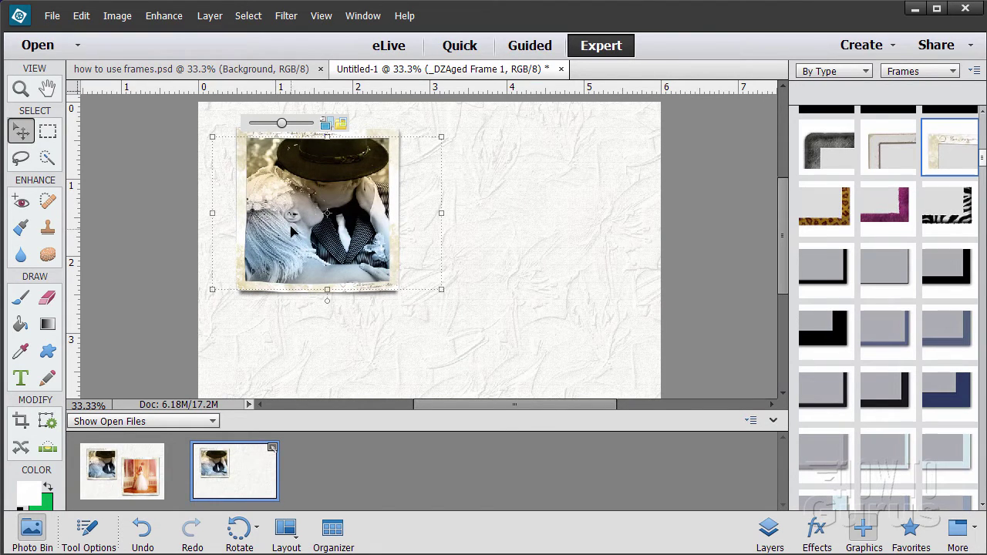
{"action": "left_click_drag", "start_coordinate": [290, 229], "coordinate": [288, 225]}
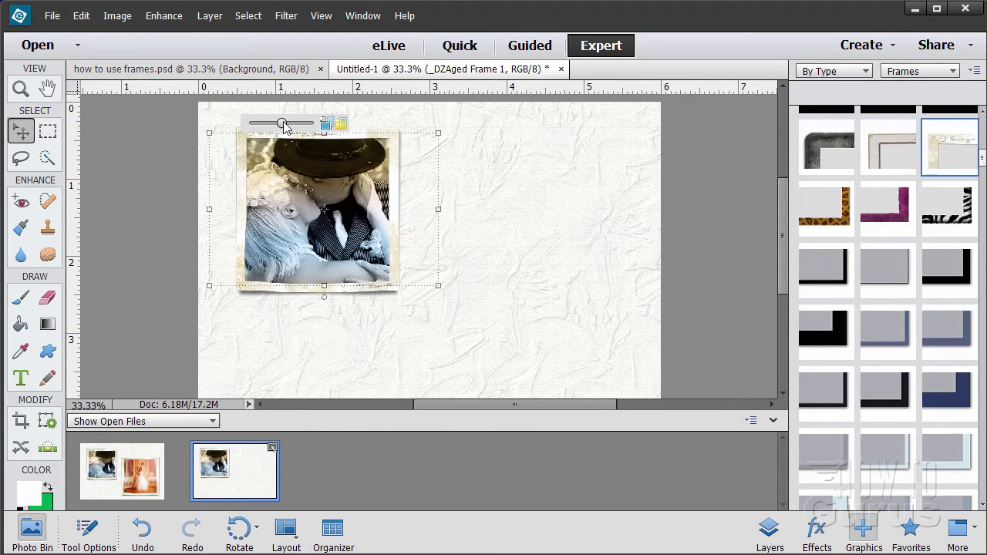
{"action": "left_click_drag", "start_coordinate": [283, 123], "coordinate": [261, 124]}
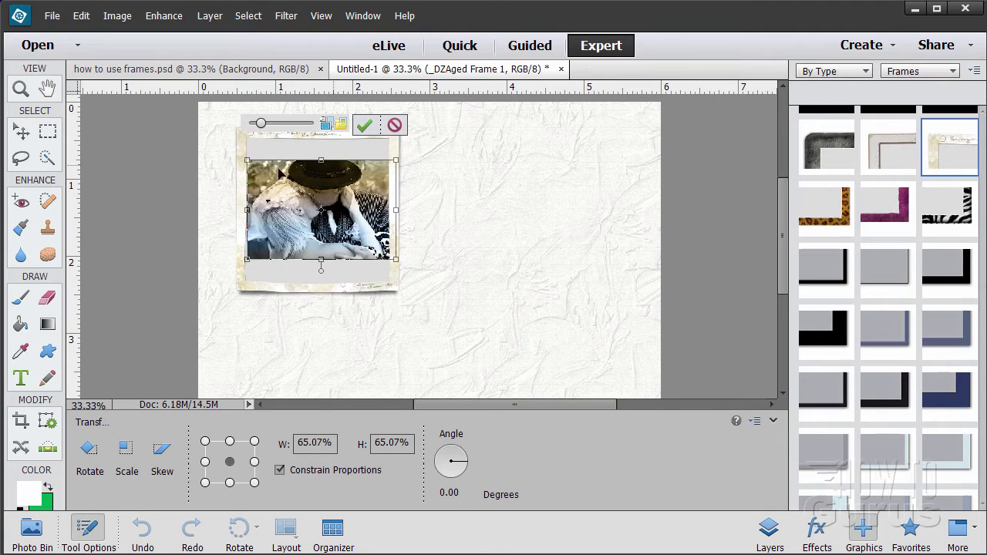
{"action": "left_click_drag", "start_coordinate": [259, 124], "coordinate": [283, 121]}
{"action": "left_click_drag", "start_coordinate": [343, 199], "coordinate": [323, 225]}
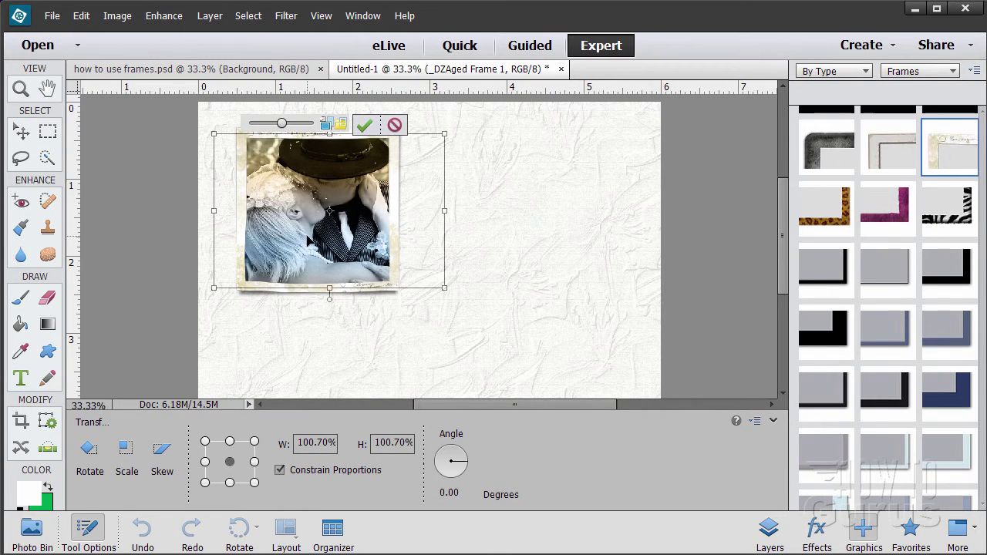
{"action": "left_click", "coordinate": [364, 125]}
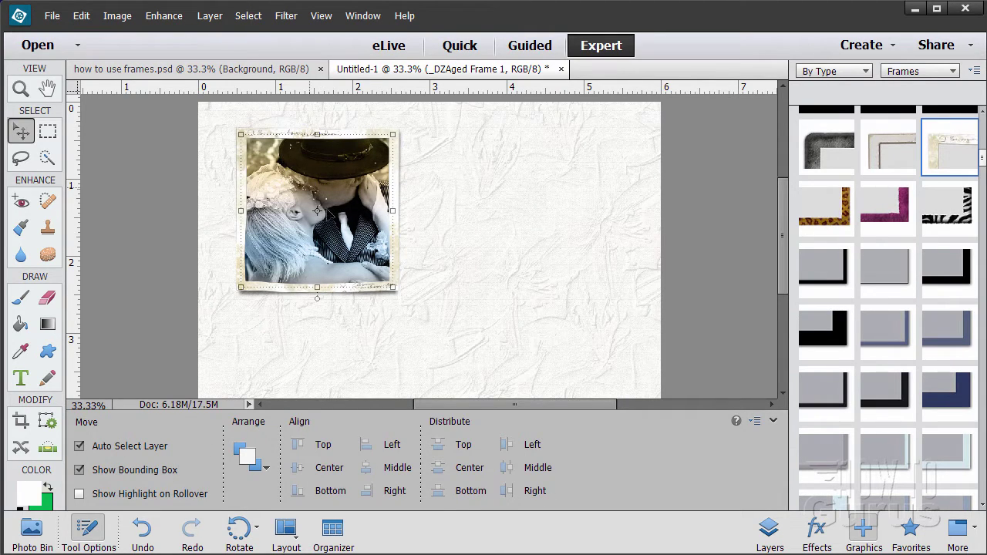
Step: Reshape the couple photo frame to 114.72% width by 95.46% height and commit
{"action": "mouse_move", "coordinate": [358, 199]}
{"action": "left_mouse_down"}
{"action": "mouse_move", "coordinate": [408, 246]}
{"action": "mouse_move", "coordinate": [532, 252]}
{"action": "mouse_move", "coordinate": [572, 213]}
{"action": "mouse_move", "coordinate": [373, 248]}
{"action": "mouse_move", "coordinate": [356, 202]}
{"action": "mouse_move", "coordinate": [370, 195]}
{"action": "mouse_move", "coordinate": [359, 205]}
{"action": "left_mouse_up"}
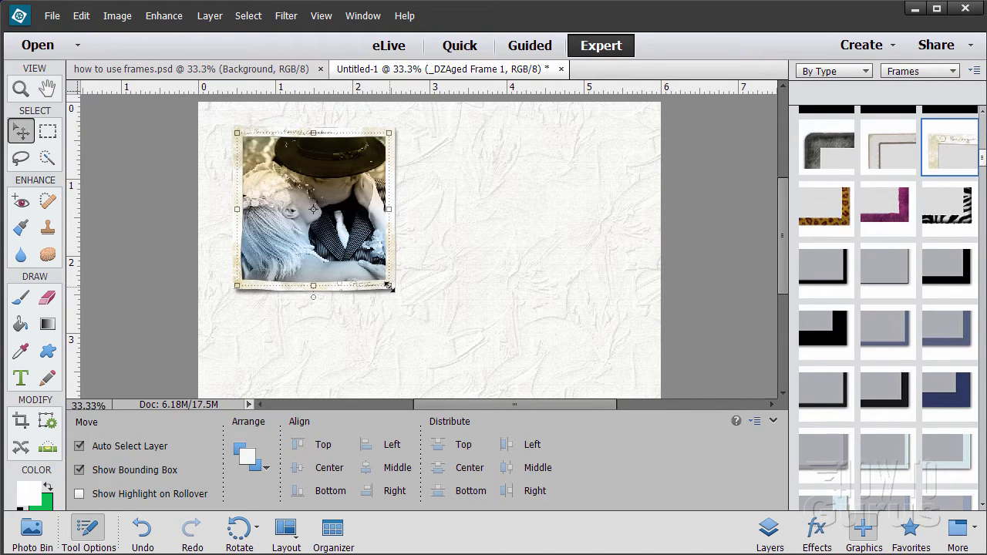
{"action": "mouse_move", "coordinate": [389, 285]}
{"action": "left_mouse_down"}
{"action": "mouse_move", "coordinate": [426, 330]}
{"action": "mouse_move", "coordinate": [369, 275]}
{"action": "mouse_move", "coordinate": [402, 303]}
{"action": "mouse_move", "coordinate": [376, 272]}
{"action": "mouse_move", "coordinate": [393, 306]}
{"action": "mouse_move", "coordinate": [381, 297]}
{"action": "left_mouse_up"}
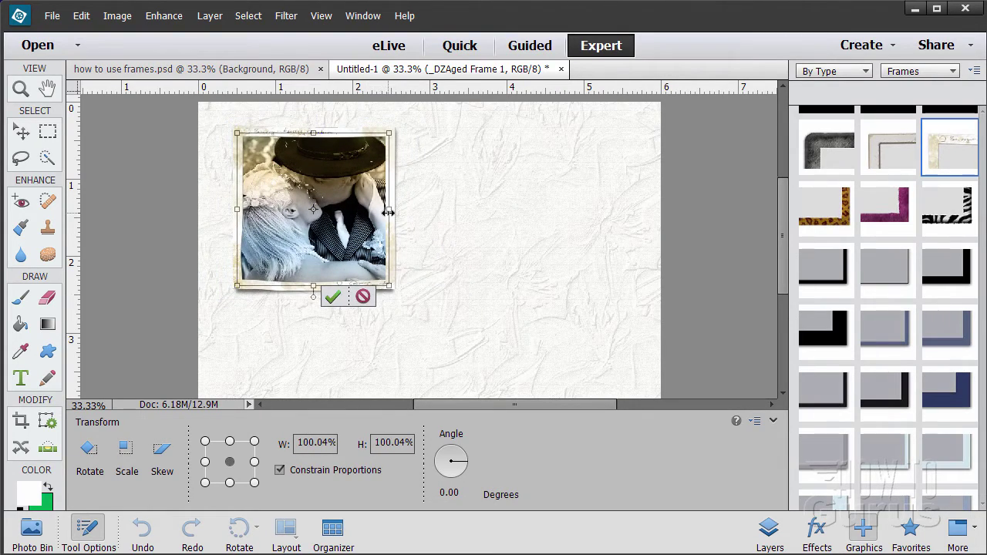
{"action": "left_click_drag", "start_coordinate": [389, 209], "coordinate": [455, 209]}
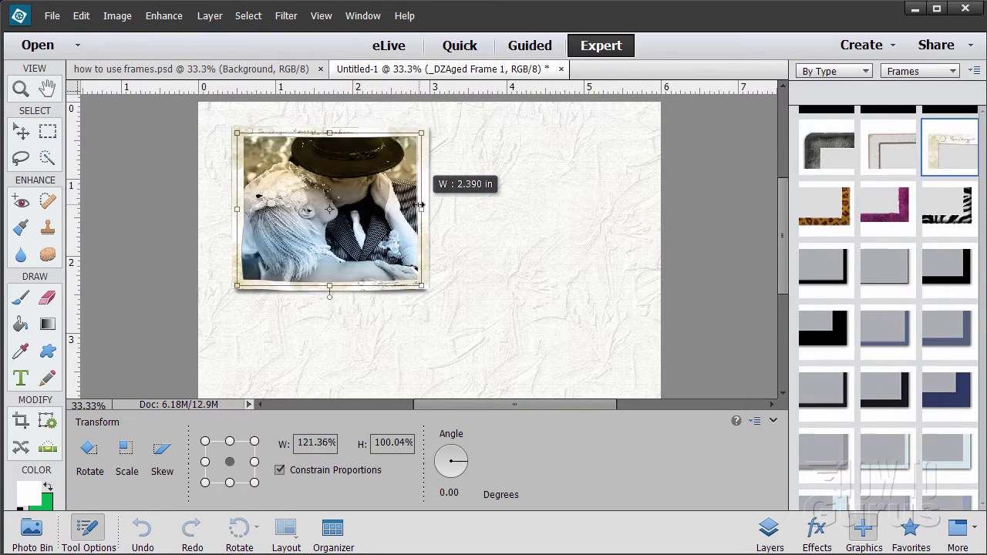
{"action": "left_click_drag", "start_coordinate": [413, 202], "coordinate": [415, 206]}
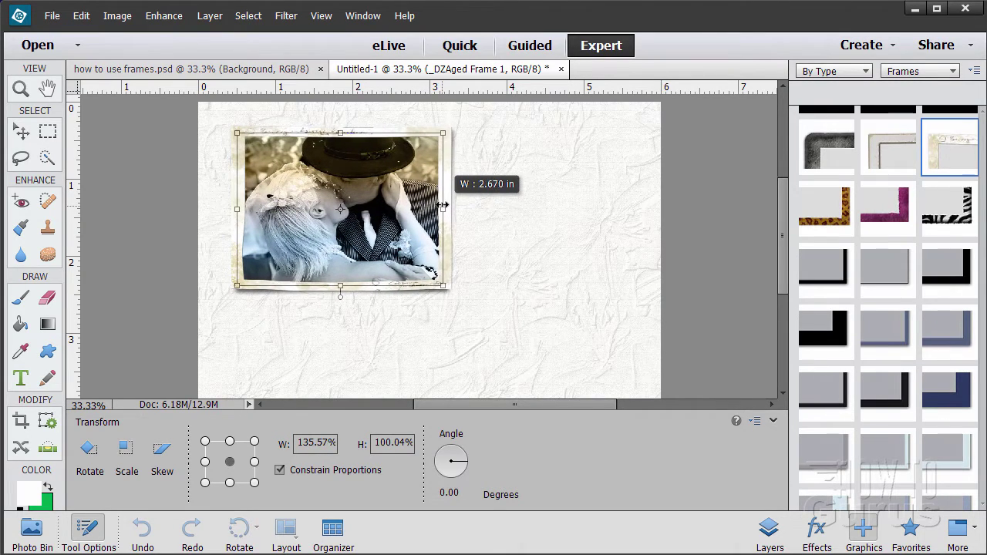
{"action": "mouse_move", "coordinate": [444, 206]}
{"action": "left_mouse_down"}
{"action": "mouse_move", "coordinate": [540, 207]}
{"action": "mouse_move", "coordinate": [434, 207]}
{"action": "mouse_move", "coordinate": [443, 206]}
{"action": "left_mouse_up"}
{"action": "mouse_move", "coordinate": [340, 286]}
{"action": "left_mouse_down"}
{"action": "mouse_move", "coordinate": [344, 309]}
{"action": "mouse_move", "coordinate": [342, 264]}
{"action": "mouse_move", "coordinate": [342, 287]}
{"action": "mouse_move", "coordinate": [341, 277]}
{"action": "left_mouse_up"}
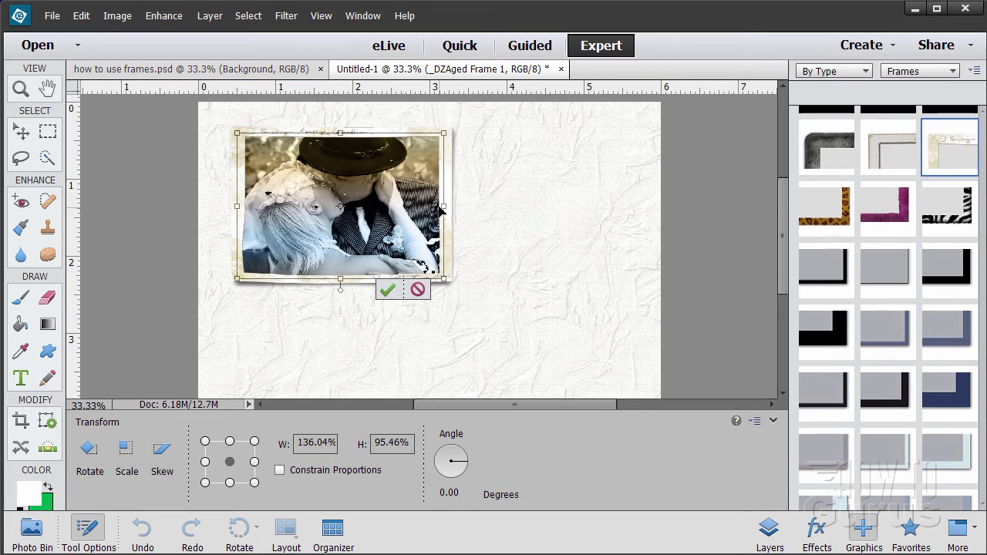
{"action": "left_click_drag", "start_coordinate": [443, 206], "coordinate": [413, 202]}
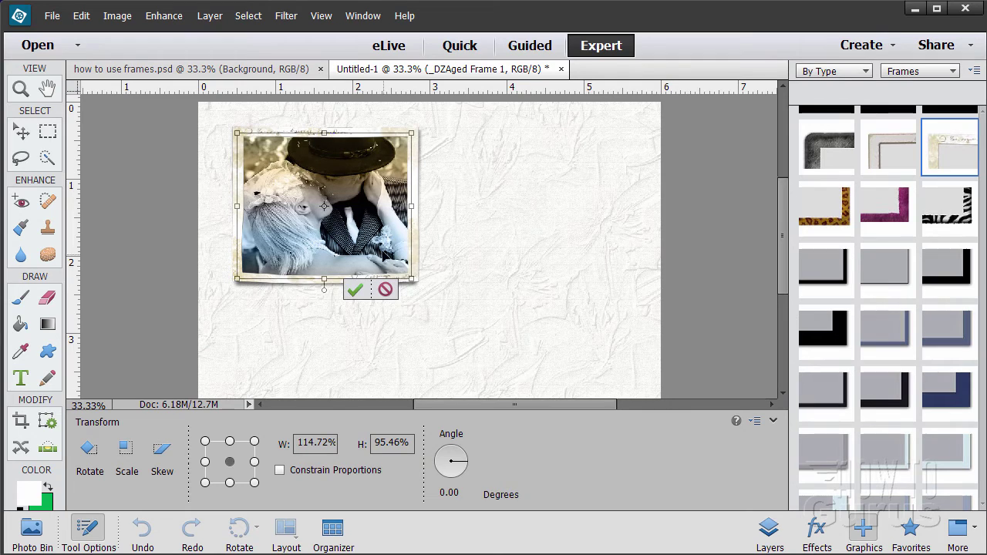
{"action": "left_click", "coordinate": [355, 288]}
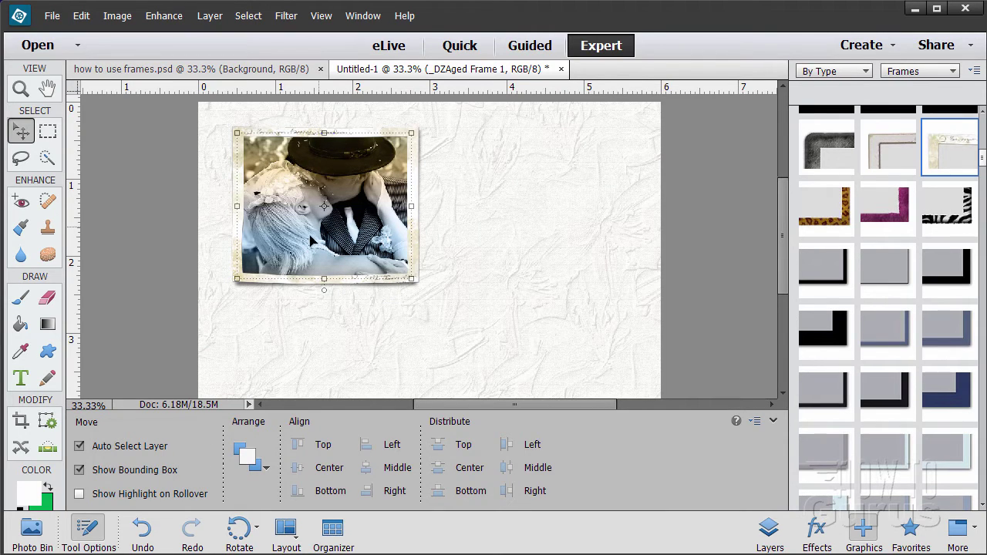
{"action": "double_click", "coordinate": [337, 204]}
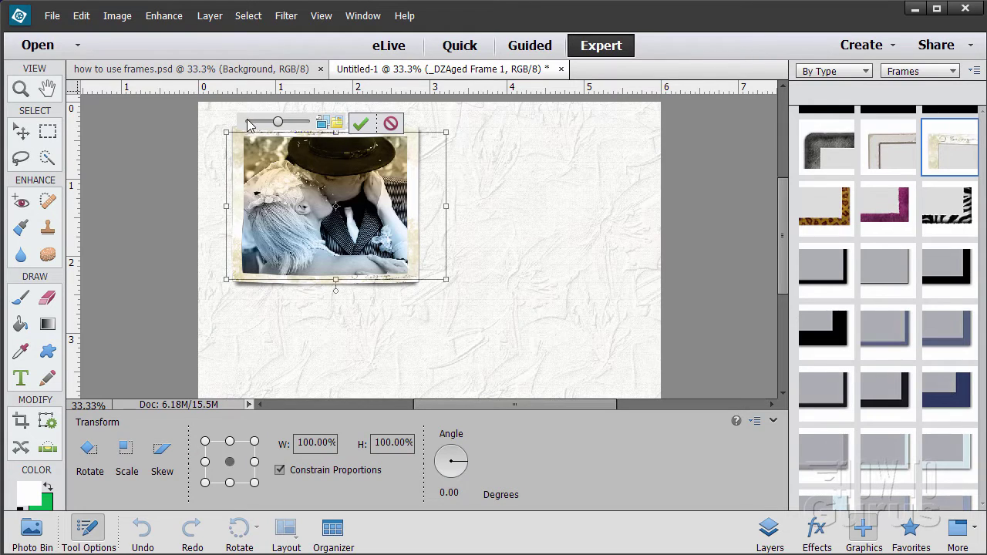
{"action": "left_click", "coordinate": [322, 124]}
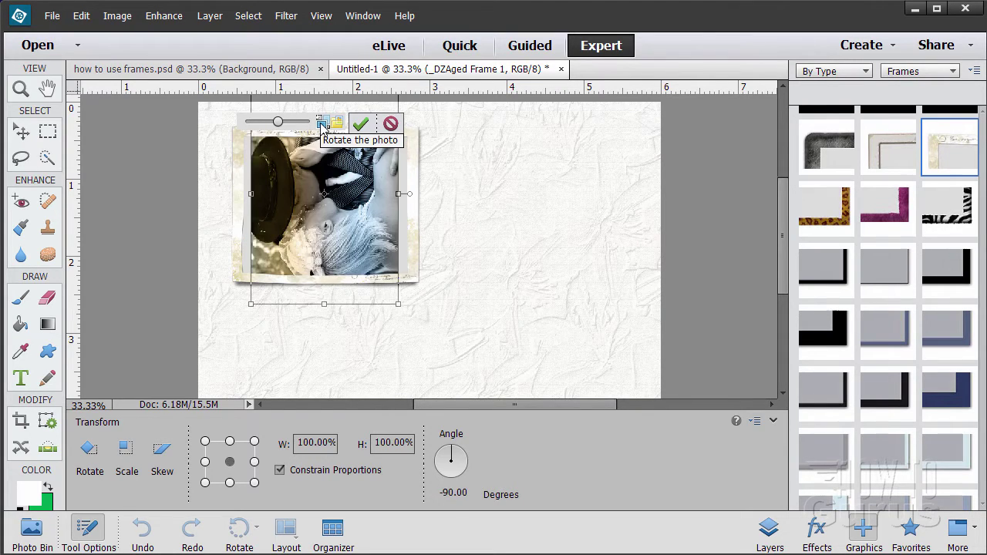
{"action": "left_click", "coordinate": [322, 125]}
{"action": "left_click", "coordinate": [322, 125]}
{"action": "left_click", "coordinate": [322, 125]}
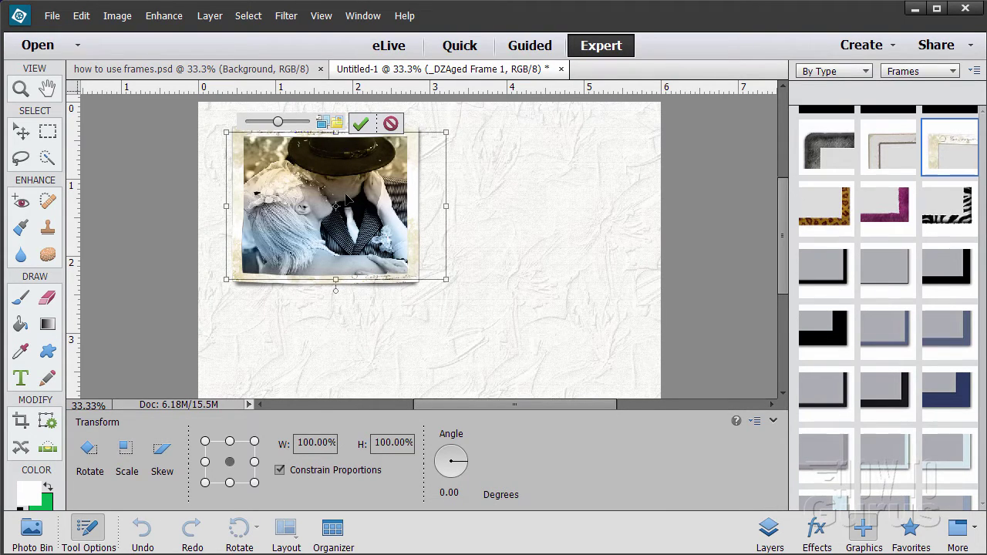
{"action": "left_click", "coordinate": [337, 124]}
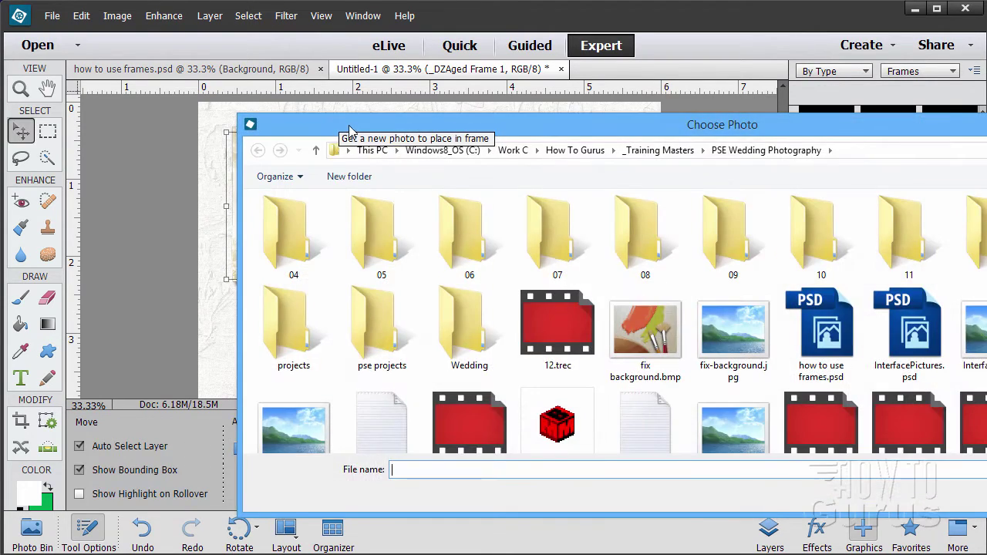
{"action": "key", "text": "Escape"}
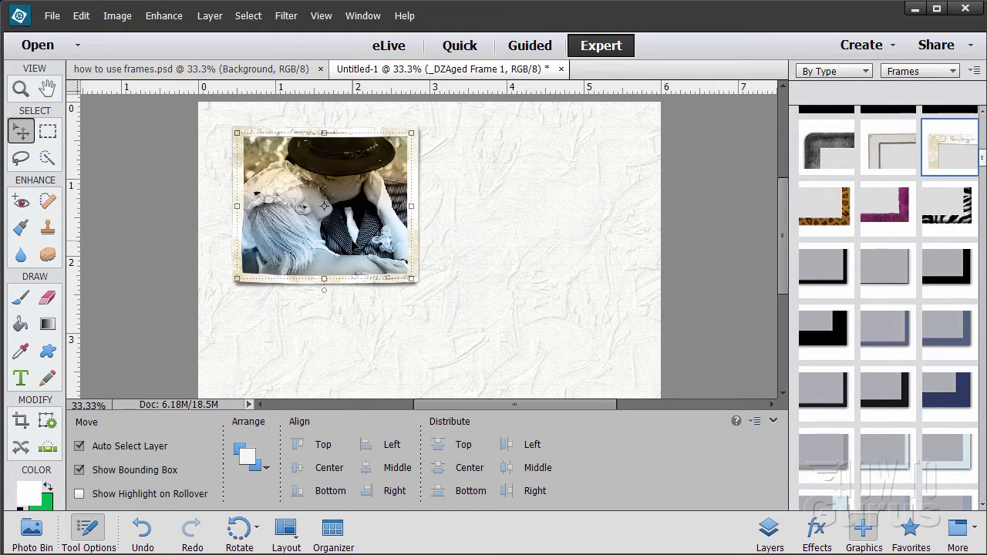
{"action": "left_click", "coordinate": [392, 121]}
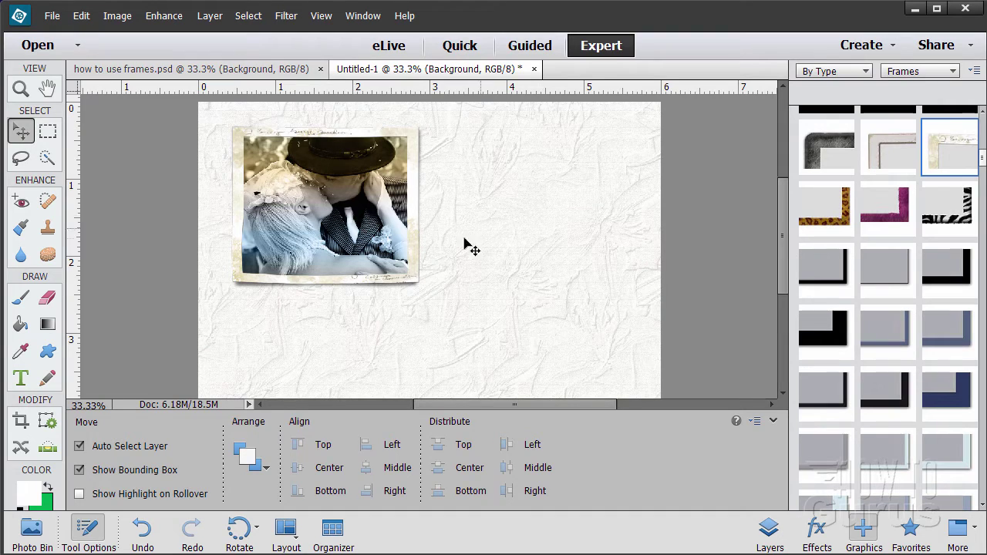
{"action": "left_click", "coordinate": [402, 231]}
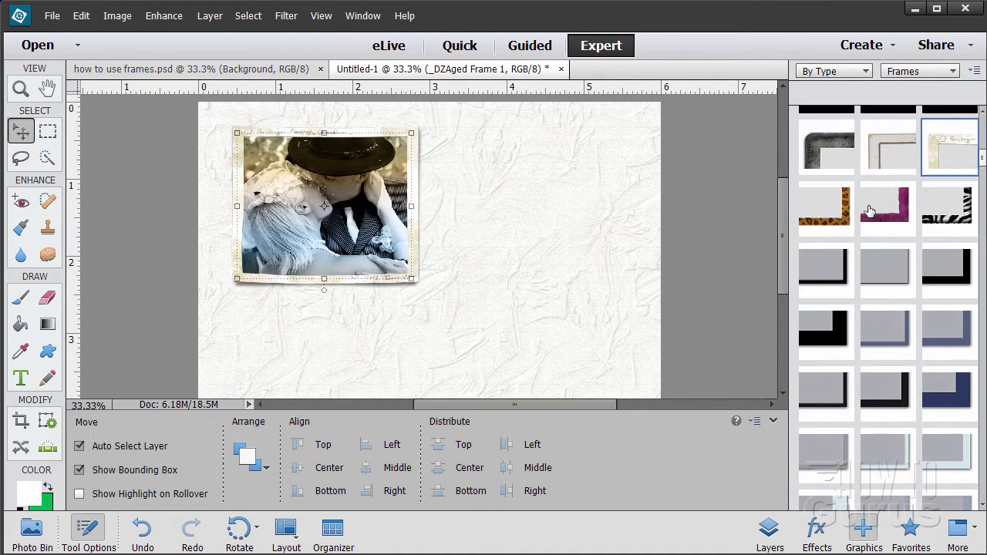
{"action": "left_click", "coordinate": [833, 224]}
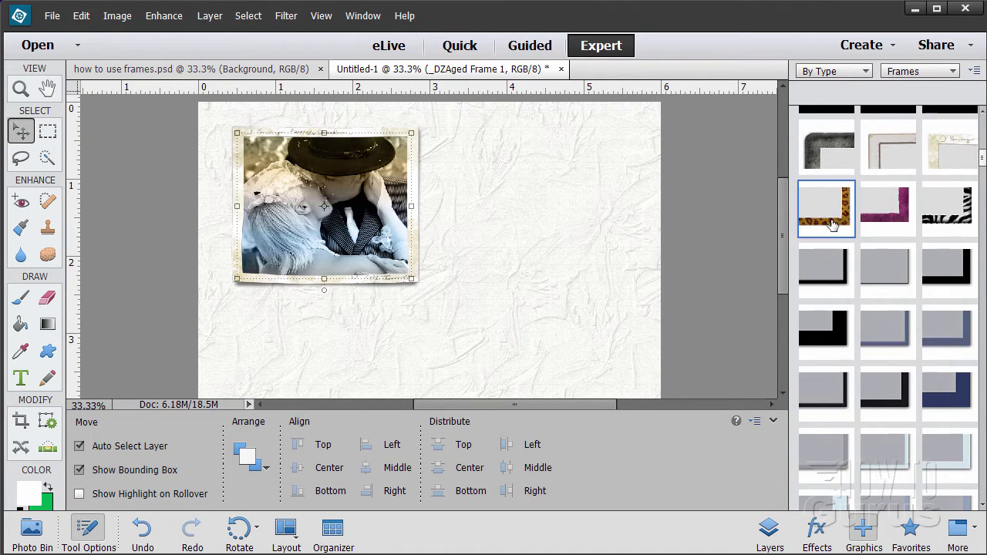
{"action": "double_click", "coordinate": [833, 223]}
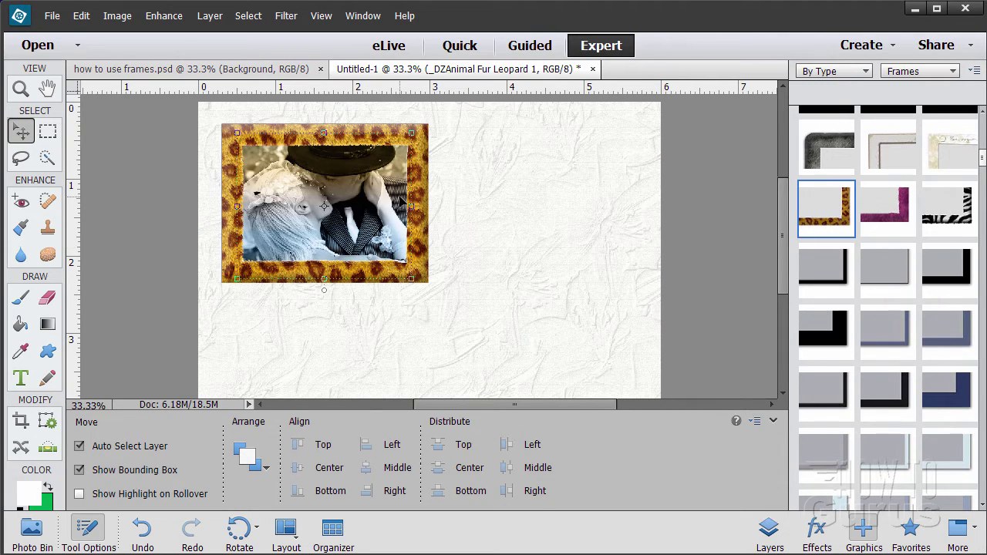
{"action": "double_click", "coordinate": [947, 158]}
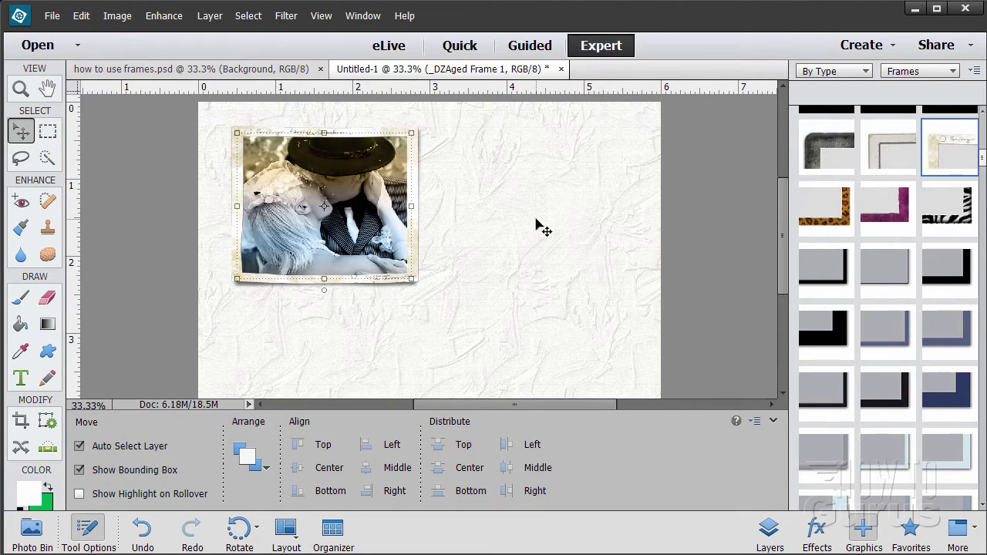
Step: Drop a new Aged Frame beside the couple photo and enlarge it from a corner
{"action": "left_click", "coordinate": [544, 228]}
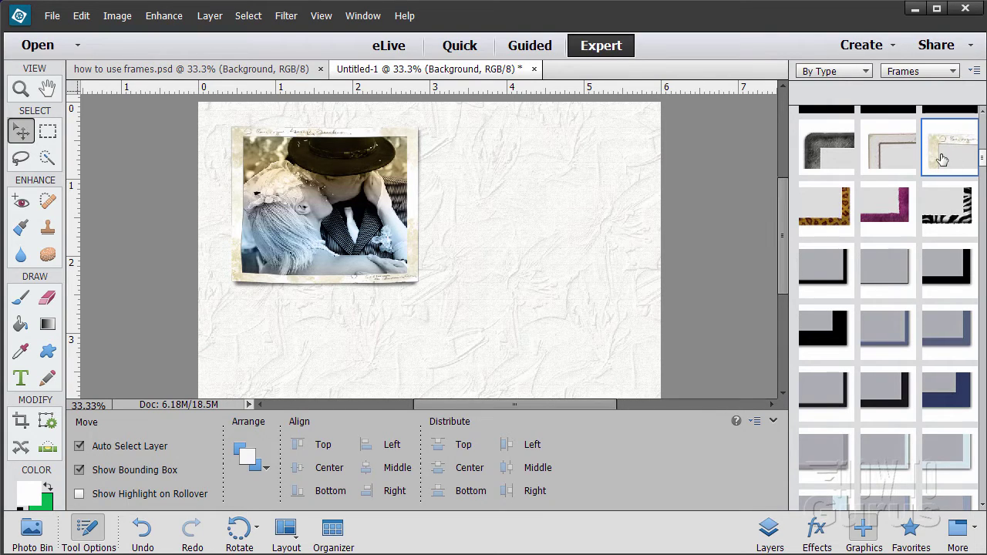
{"action": "left_click_drag", "start_coordinate": [941, 158], "coordinate": [522, 229]}
{"action": "left_click_drag", "start_coordinate": [578, 283], "coordinate": [589, 343]}
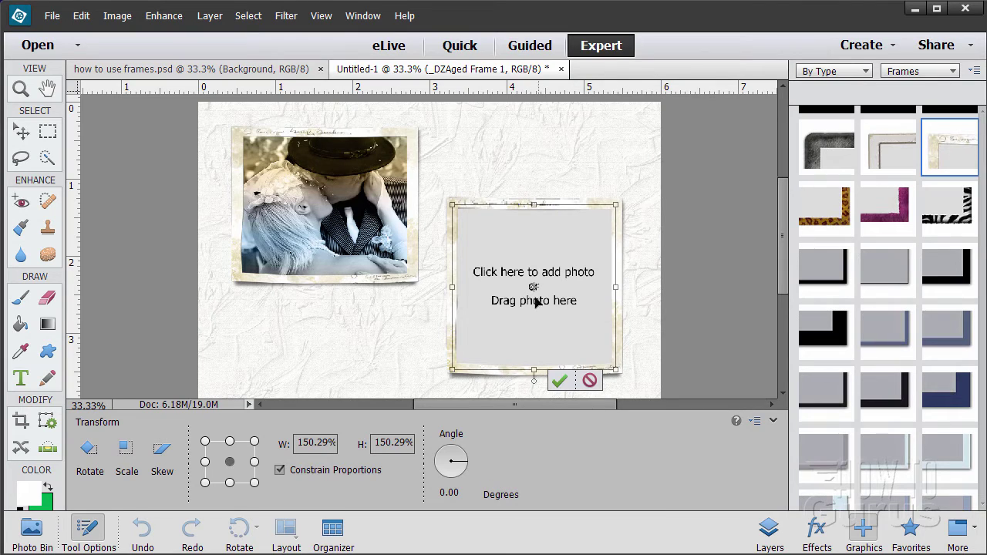
{"action": "left_click", "coordinate": [559, 380]}
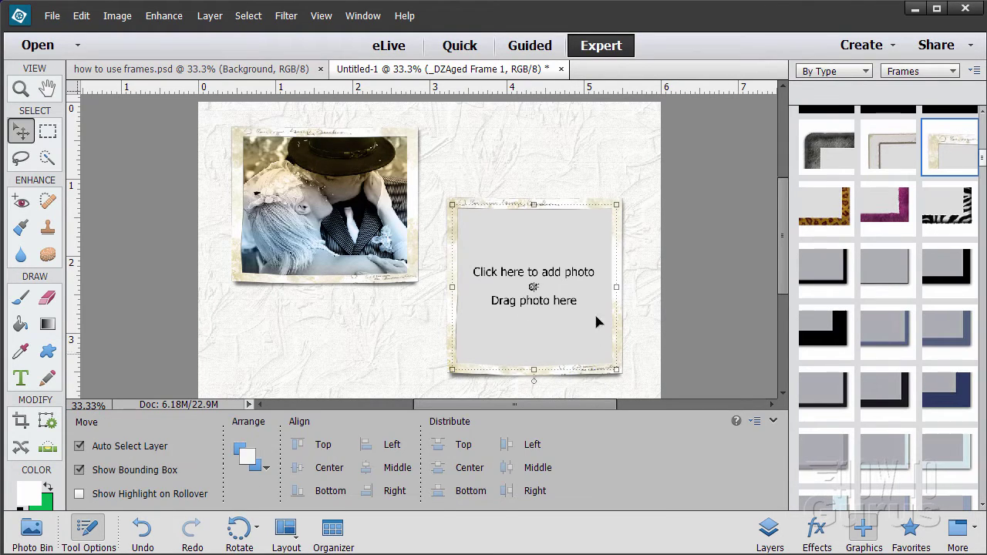
Step: Fill the empty second frame with warm-soft-light.jpg and shift the bride photo left within it
{"action": "left_click", "coordinate": [536, 301]}
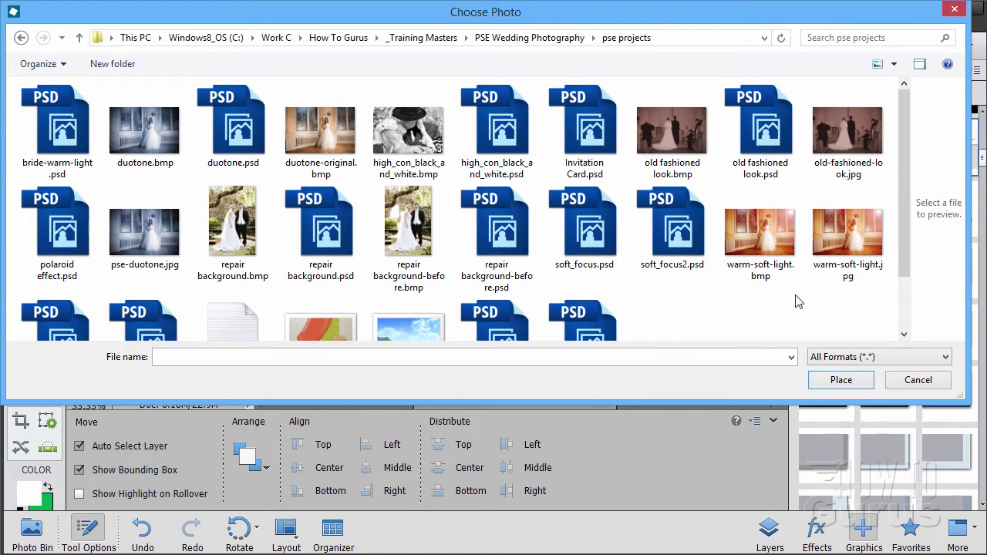
{"action": "double_click", "coordinate": [849, 237]}
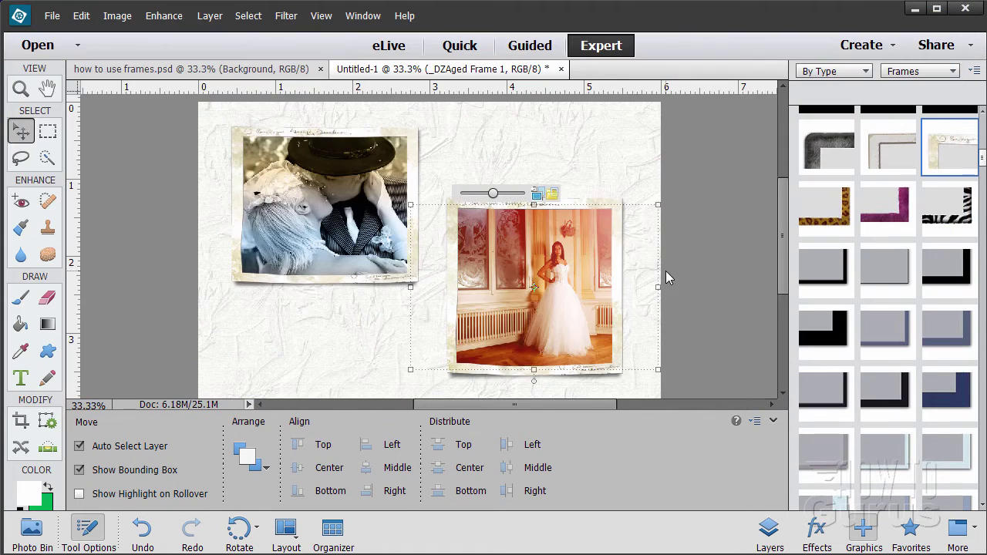
{"action": "left_click_drag", "start_coordinate": [582, 307], "coordinate": [560, 308]}
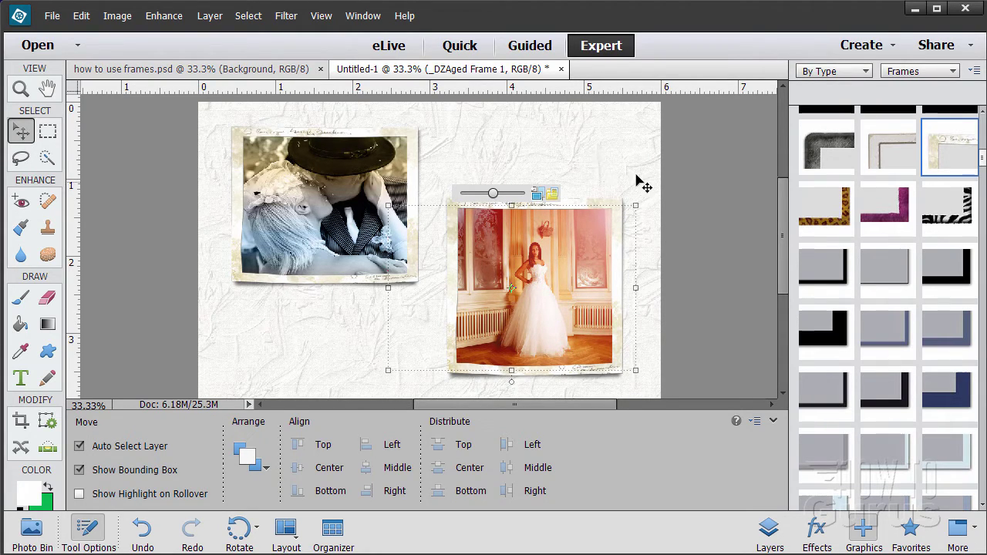
{"action": "left_click", "coordinate": [655, 347]}
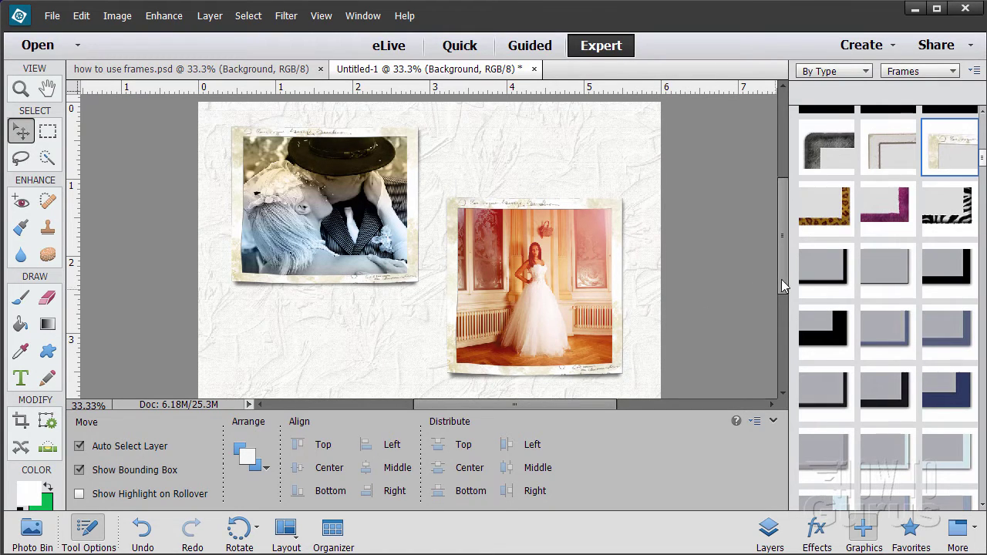
Step: Widen the bride frame from its corner and both sides, and commit the resize
{"action": "scroll", "coordinate": [640, 310], "scroll_direction": "down", "scroll_amount": 1}
{"action": "scroll", "coordinate": [632, 308], "scroll_direction": "up", "scroll_amount": 1}
{"action": "left_click", "coordinate": [595, 287]}
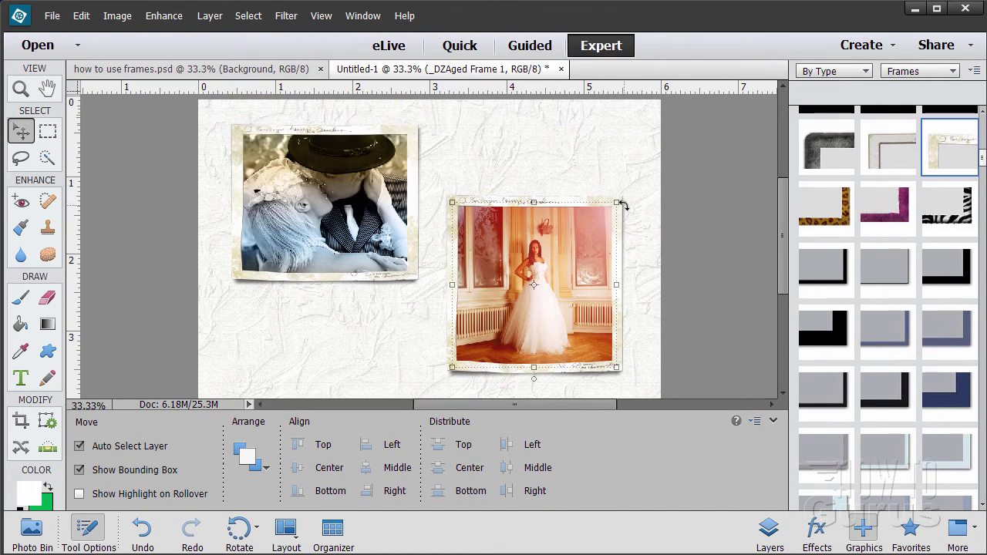
{"action": "left_click_drag", "start_coordinate": [622, 199], "coordinate": [627, 194]}
{"action": "left_click_drag", "start_coordinate": [622, 283], "coordinate": [643, 283]}
{"action": "left_click_drag", "start_coordinate": [453, 277], "coordinate": [445, 279]}
{"action": "left_click", "coordinate": [586, 380]}
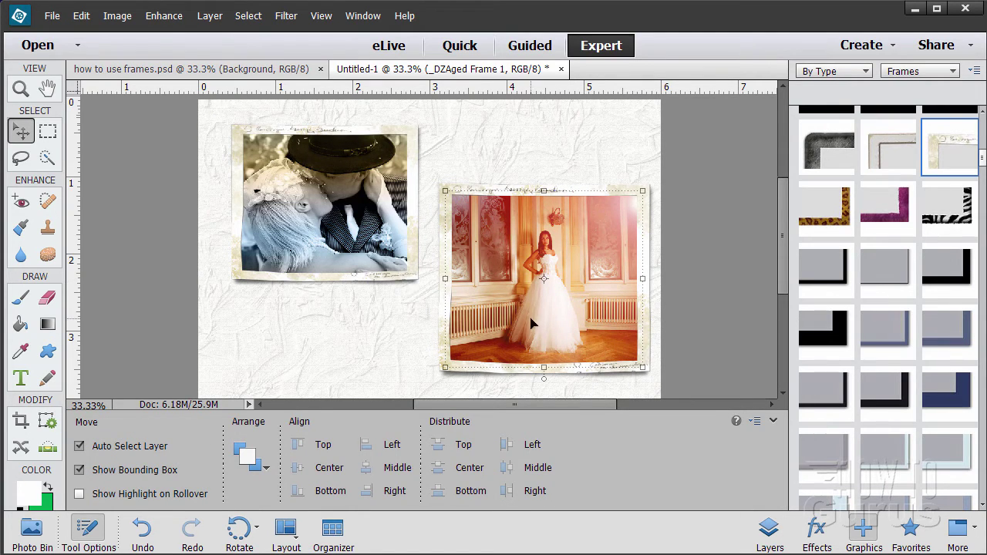
Step: Move the bride frame left to overlap the couple photo's lower-right corner
{"action": "left_click_drag", "start_coordinate": [552, 316], "coordinate": [478, 329]}
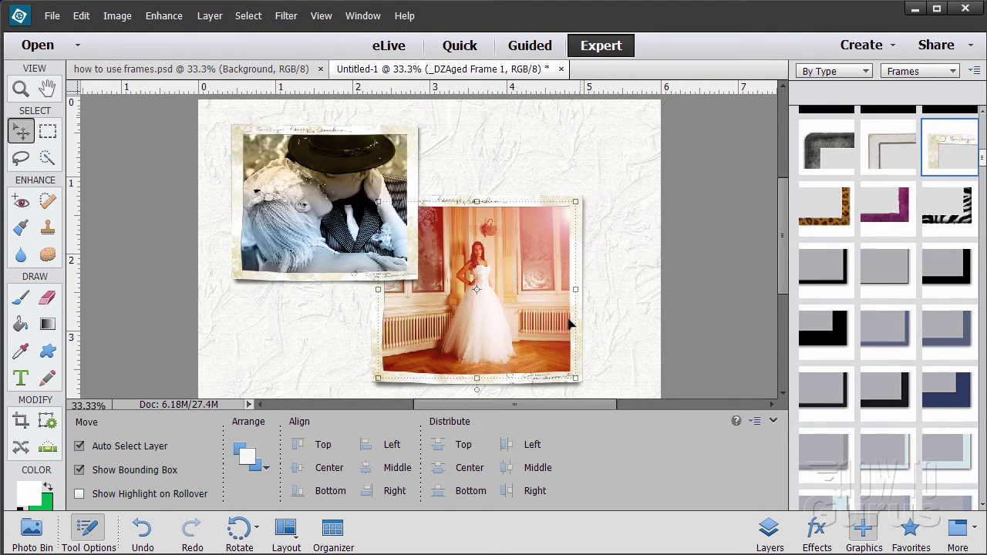
{"action": "left_click_drag", "start_coordinate": [548, 345], "coordinate": [554, 350]}
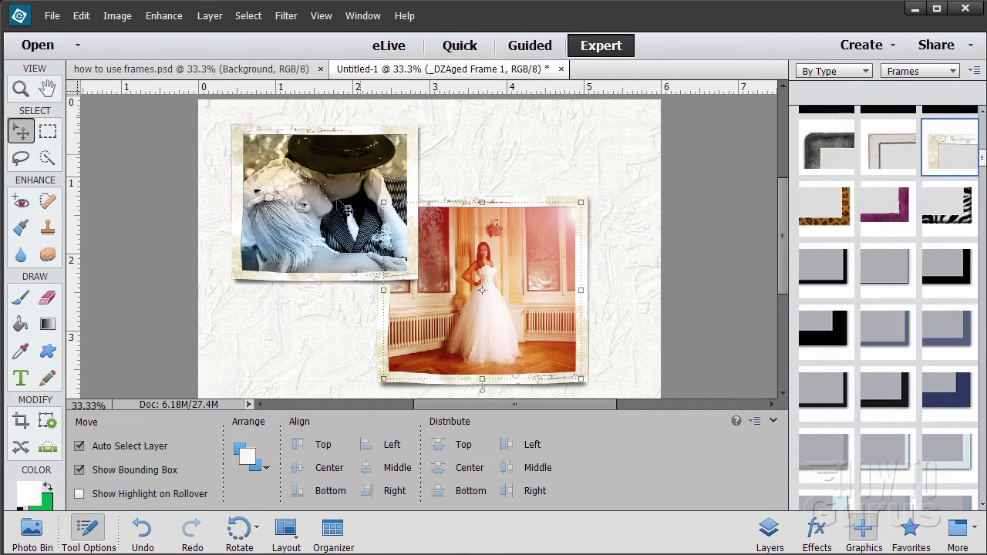
{"action": "left_click", "coordinate": [602, 199]}
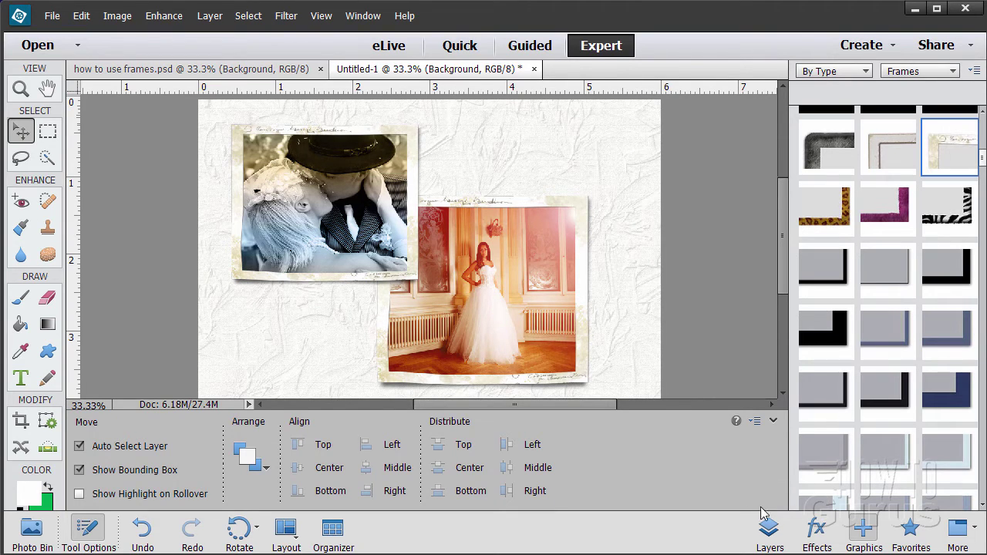
Step: Select the bride frame layer in the Layers panel and nudge it slightly right
{"action": "left_click", "coordinate": [771, 531]}
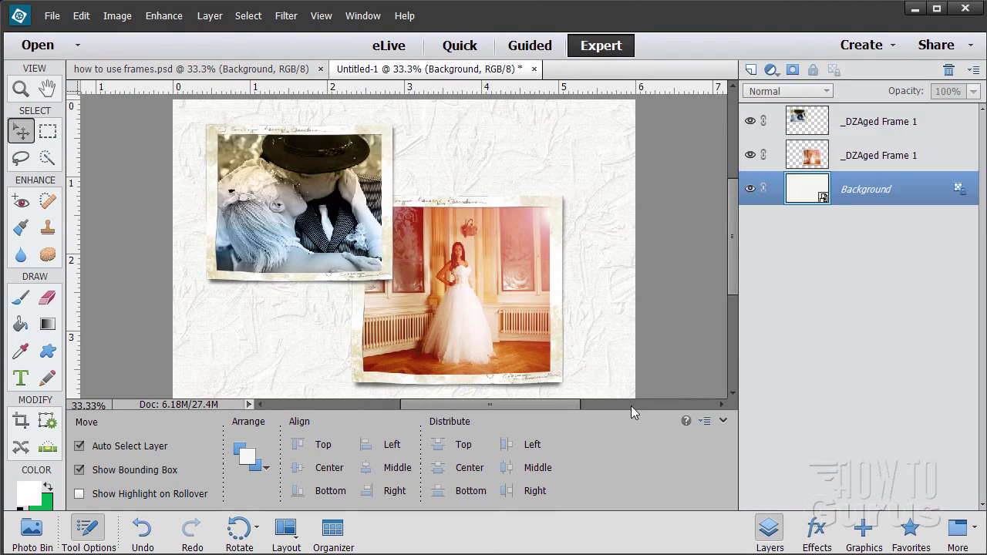
{"action": "left_click", "coordinate": [858, 160]}
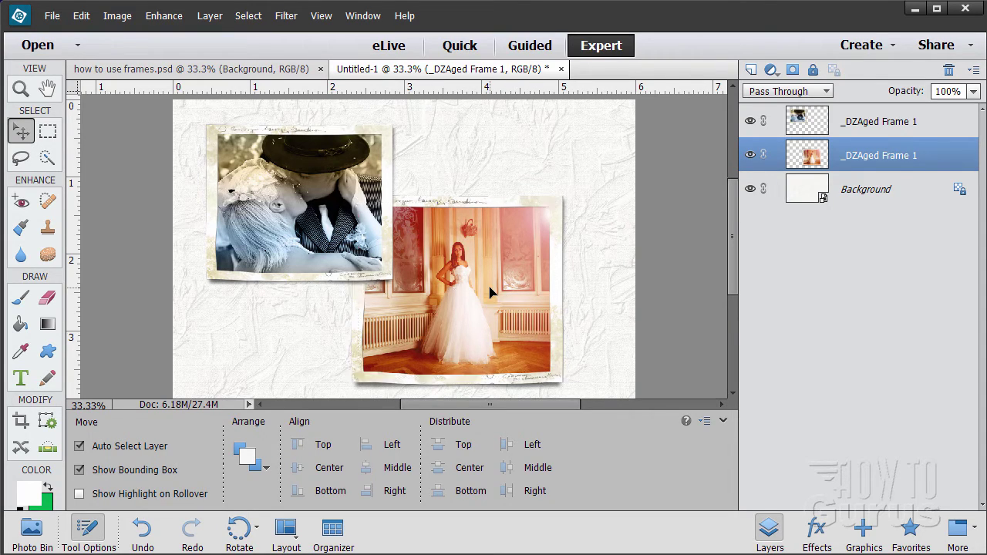
{"action": "key", "text": "ctrl+t"}
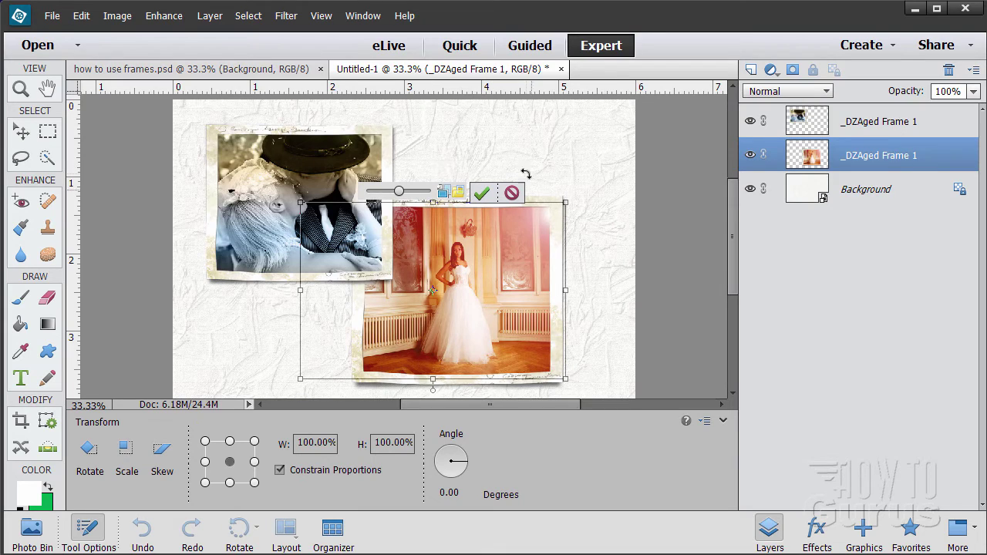
{"action": "left_click", "coordinate": [513, 193]}
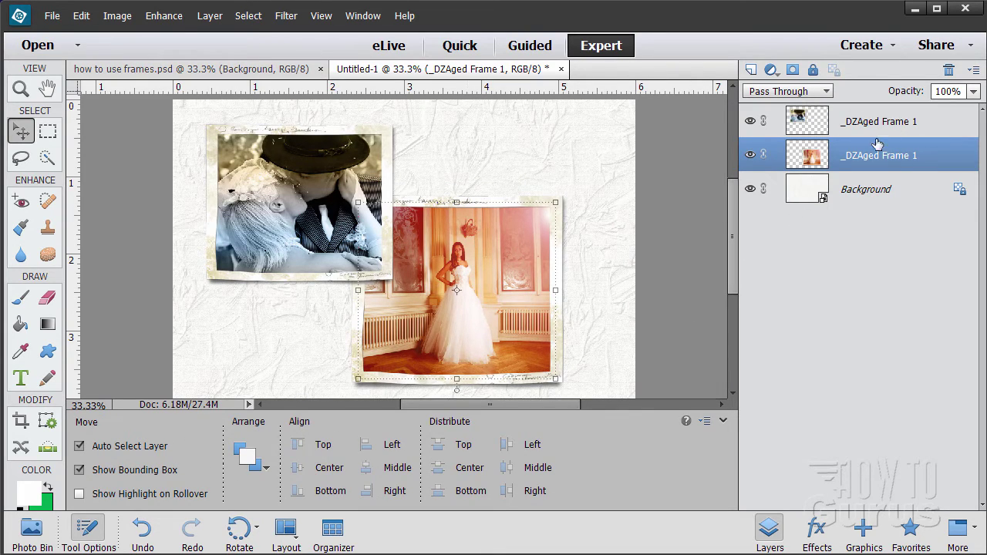
{"action": "mouse_move", "coordinate": [513, 333]}
{"action": "left_mouse_down"}
{"action": "mouse_move", "coordinate": [532, 332]}
{"action": "mouse_move", "coordinate": [505, 328]}
{"action": "mouse_move", "coordinate": [527, 332]}
{"action": "left_mouse_up"}
Step: Shift the couple frame slightly right and down over the bride frame's upper-left corner
{"action": "left_click", "coordinate": [302, 223]}
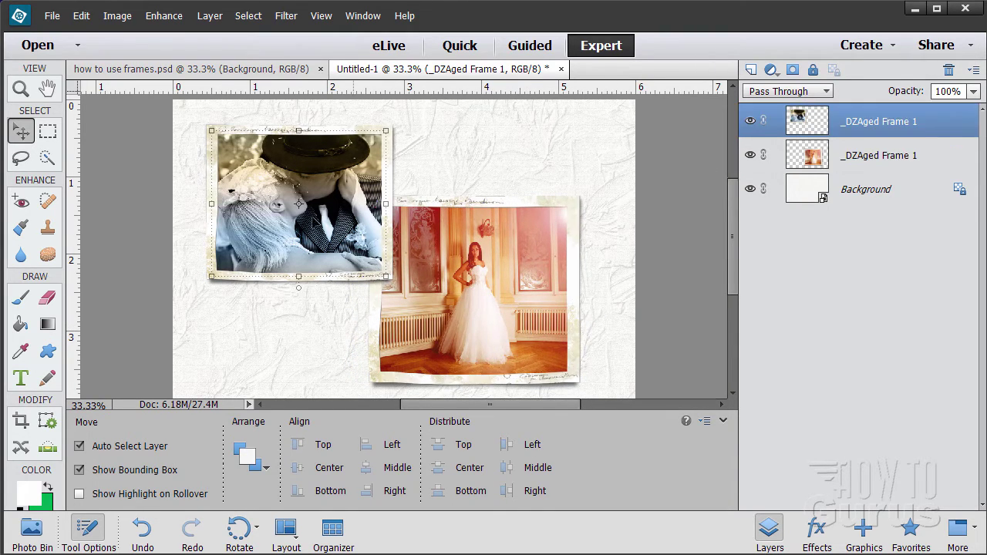
{"action": "left_click_drag", "start_coordinate": [284, 221], "coordinate": [299, 228]}
{"action": "left_click", "coordinate": [622, 260]}
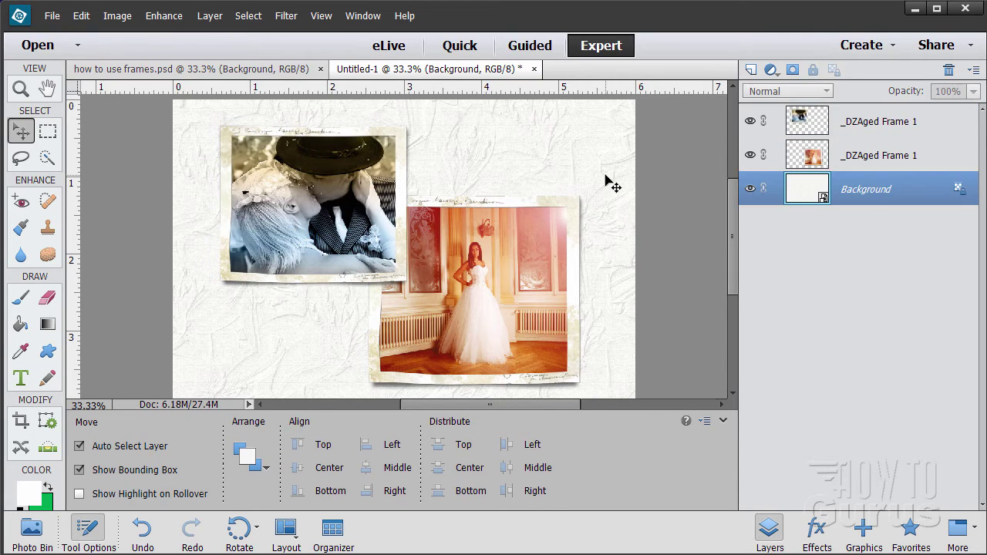
{"action": "left_click", "coordinate": [864, 531]}
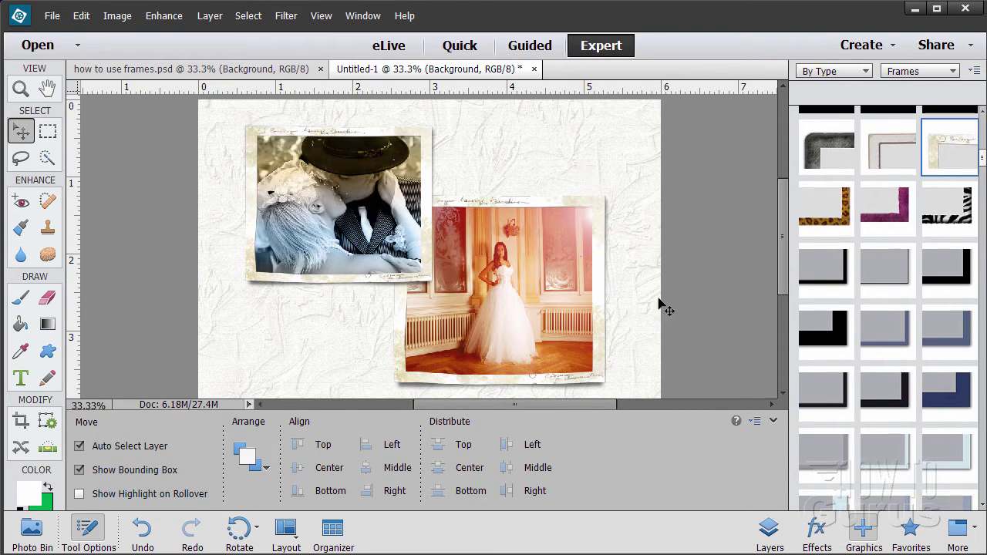
{"action": "left_click", "coordinate": [364, 257]}
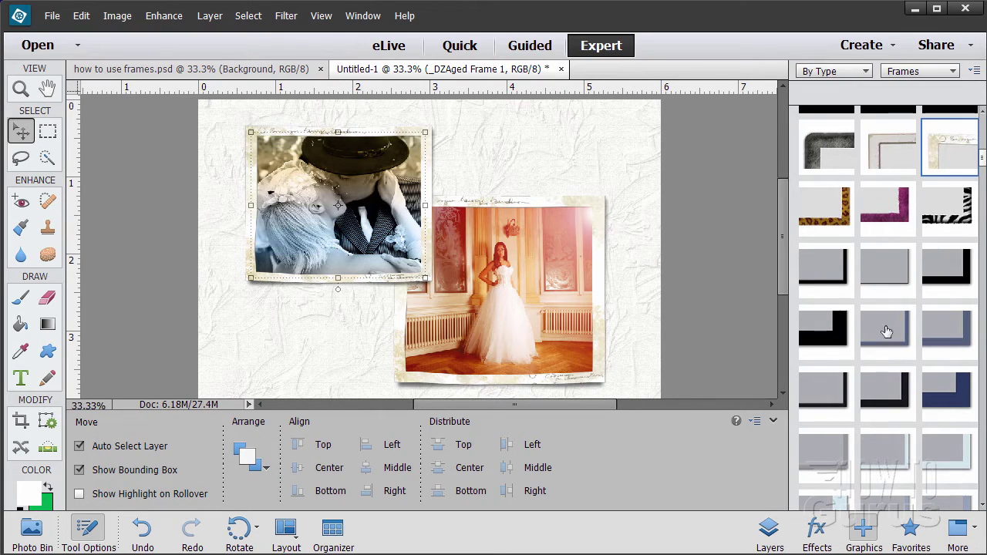
{"action": "left_click", "coordinate": [954, 224]}
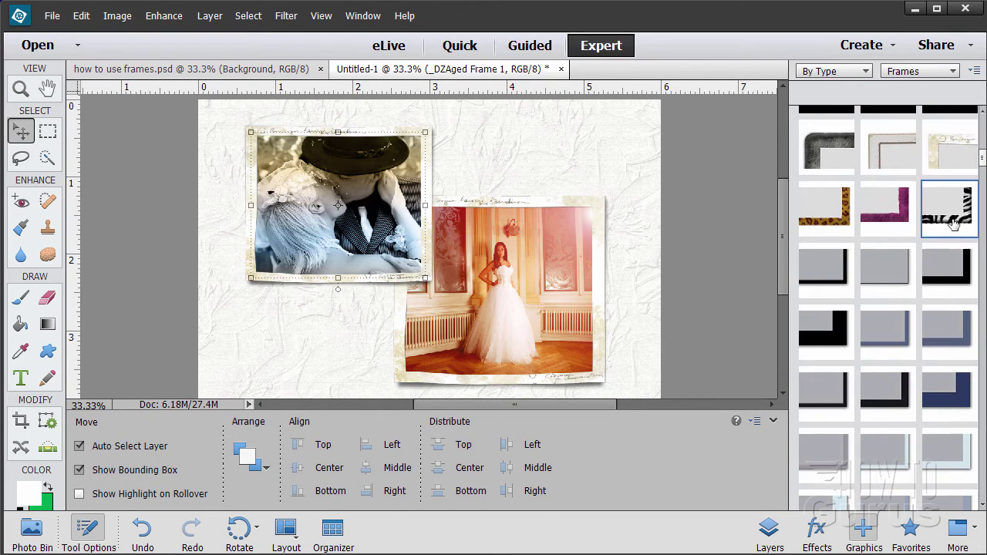
{"action": "double_click", "coordinate": [954, 224]}
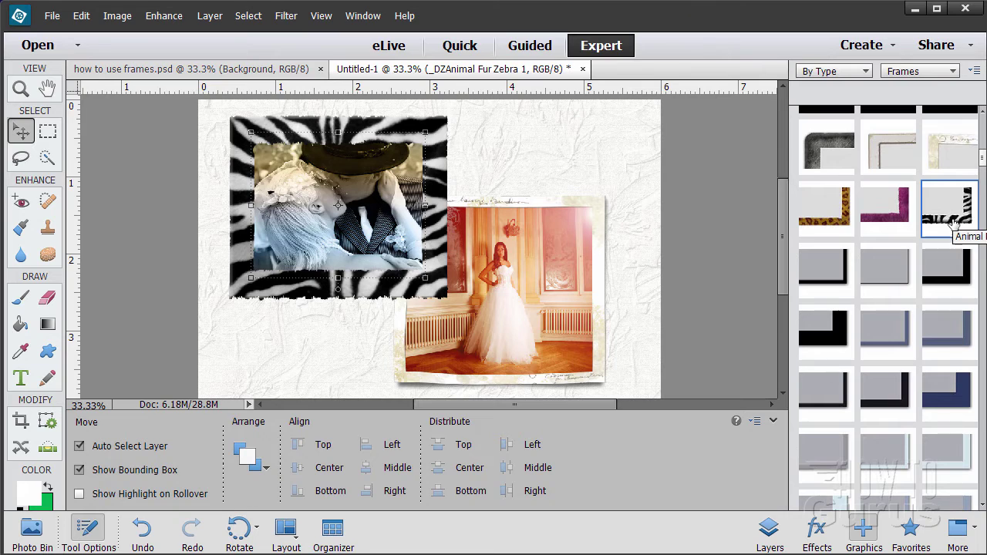
{"action": "double_click", "coordinate": [951, 158]}
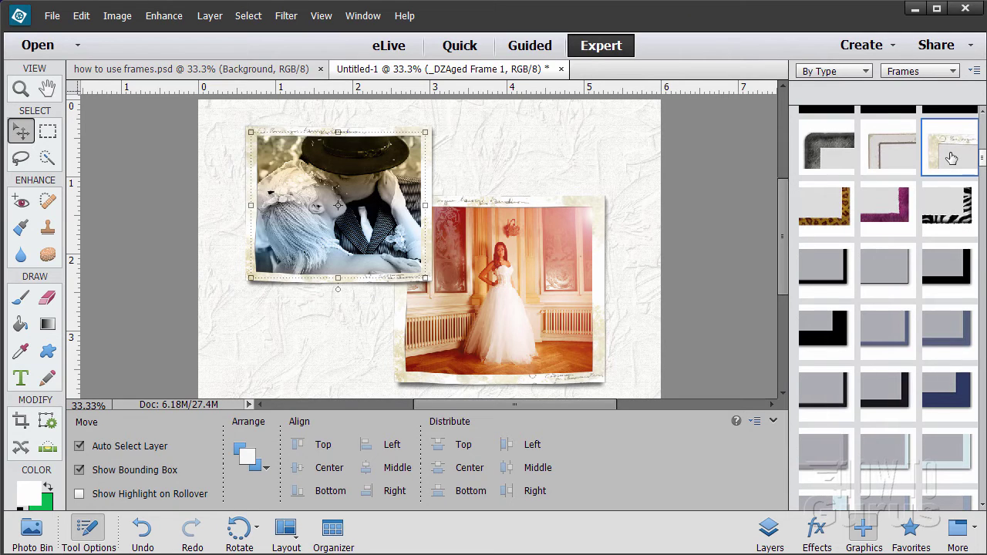
{"action": "left_click", "coordinate": [459, 158]}
{"action": "left_click", "coordinate": [363, 202]}
{"action": "key", "text": "ctrl+t"}
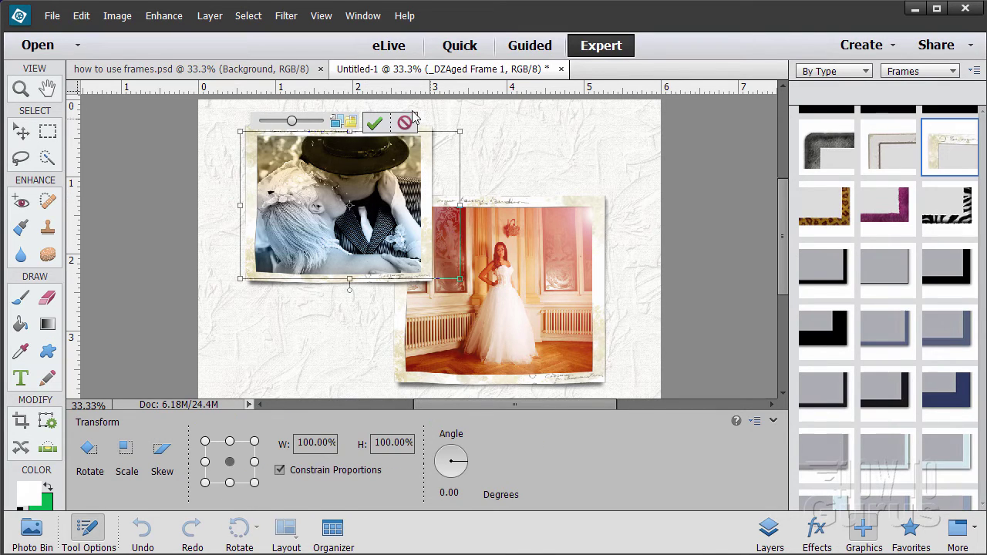
{"action": "left_click", "coordinate": [374, 123]}
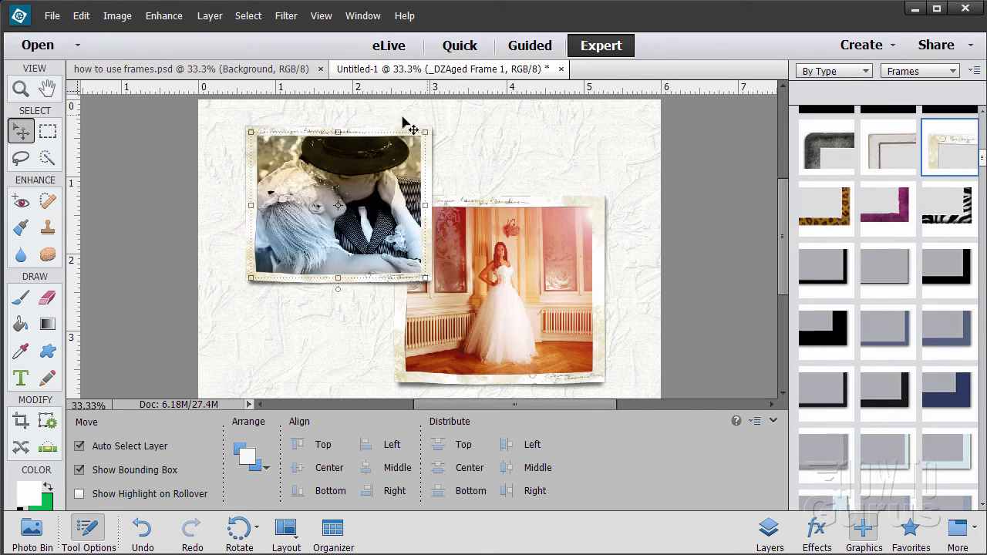
{"action": "mouse_move", "coordinate": [425, 205]}
{"action": "left_mouse_down"}
{"action": "mouse_move", "coordinate": [455, 202]}
{"action": "mouse_move", "coordinate": [426, 205]}
{"action": "left_mouse_up"}
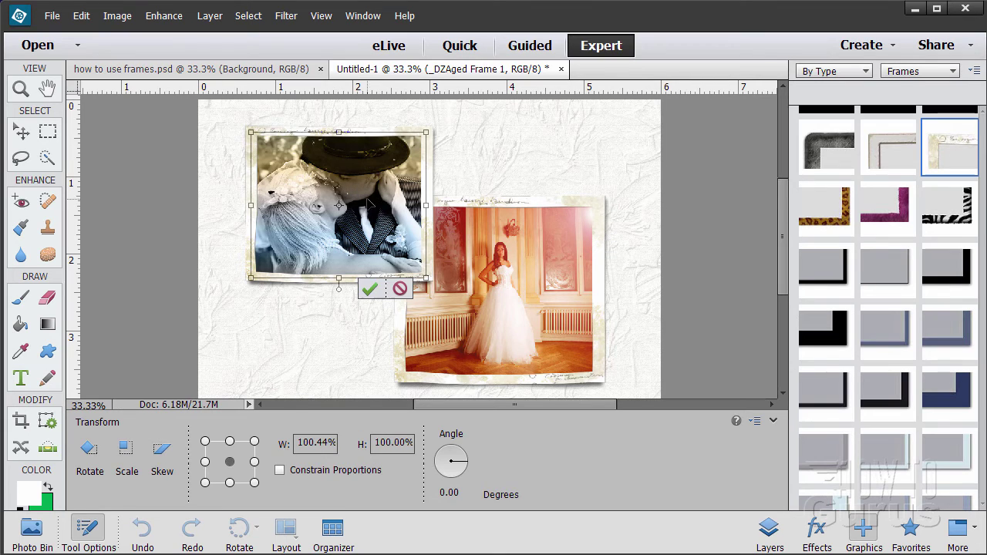
{"action": "key", "text": "Return"}
{"action": "key", "text": "ctrl+t"}
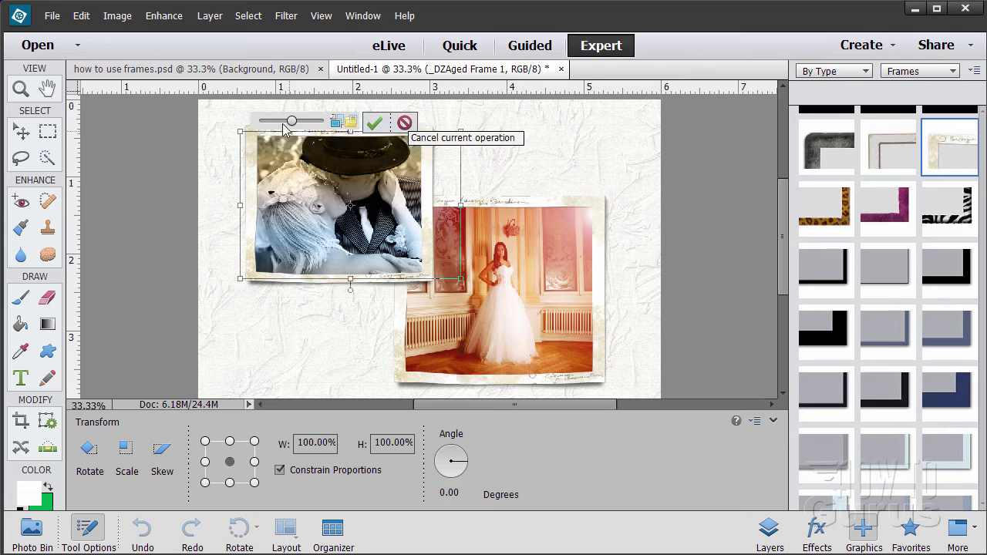
{"action": "left_click_drag", "start_coordinate": [290, 123], "coordinate": [292, 126]}
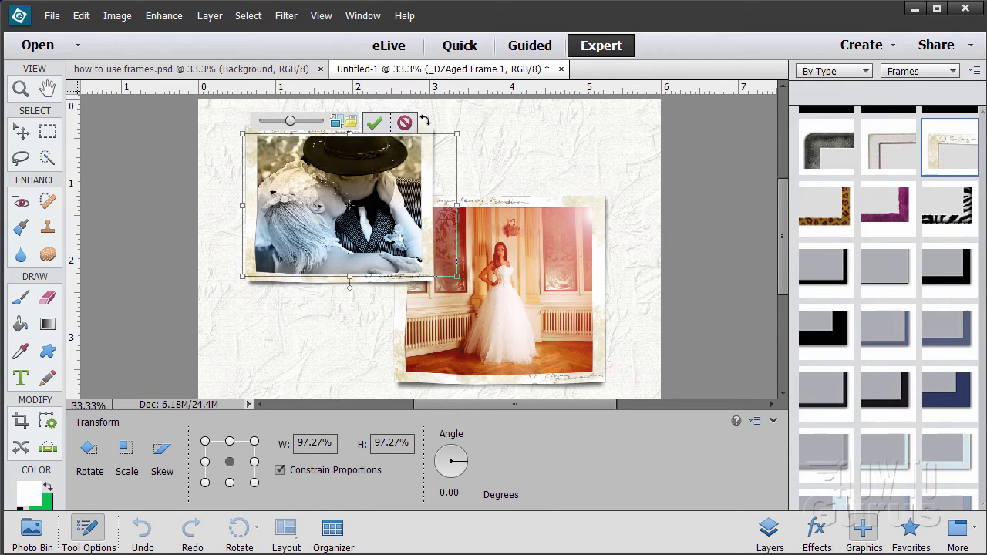
{"action": "left_click", "coordinate": [402, 122]}
Step: Deselect the couple photo frame by clicking empty canvas, leaving the finished textured page
{"action": "left_click", "coordinate": [301, 287]}
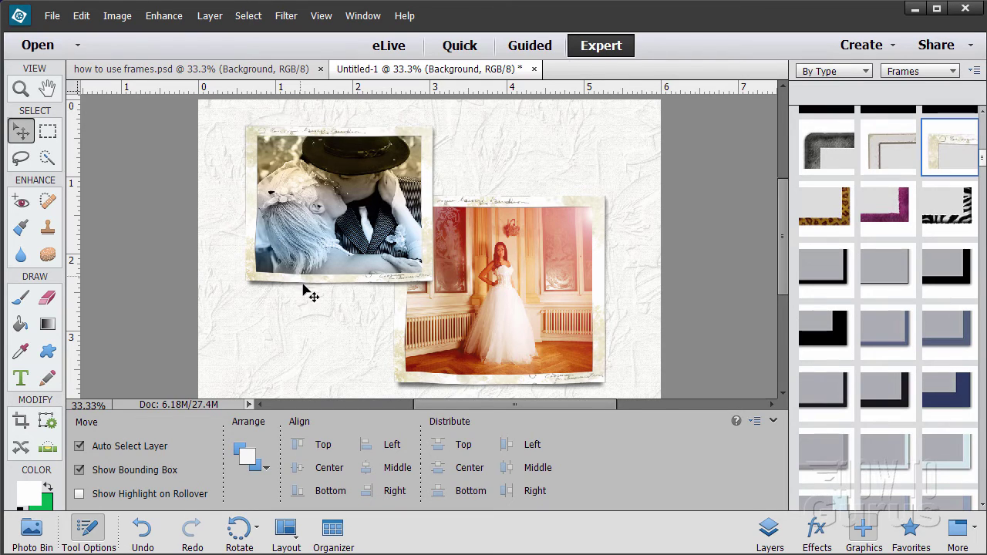